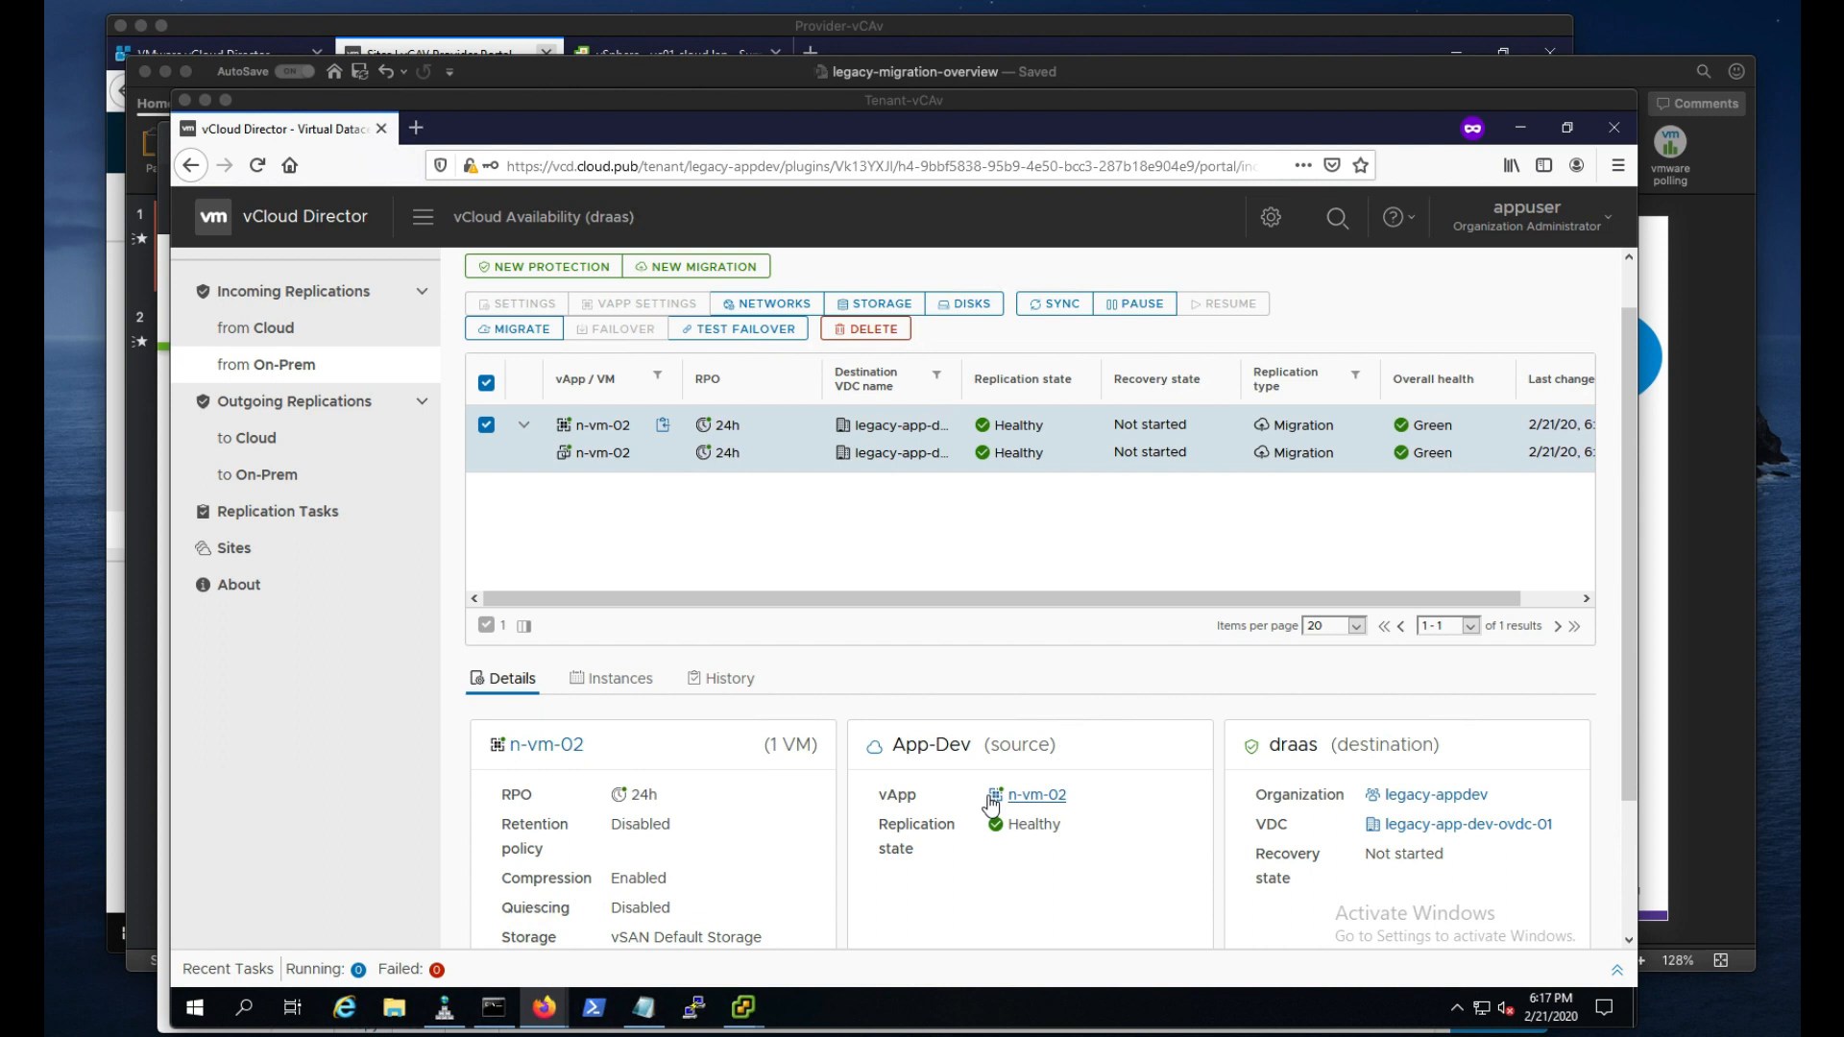
Step: Switch to the on-prem vSphere Client to view n-vm-02's summary, and return to vCloud Director's incoming replications
mouse_move(743, 1010)
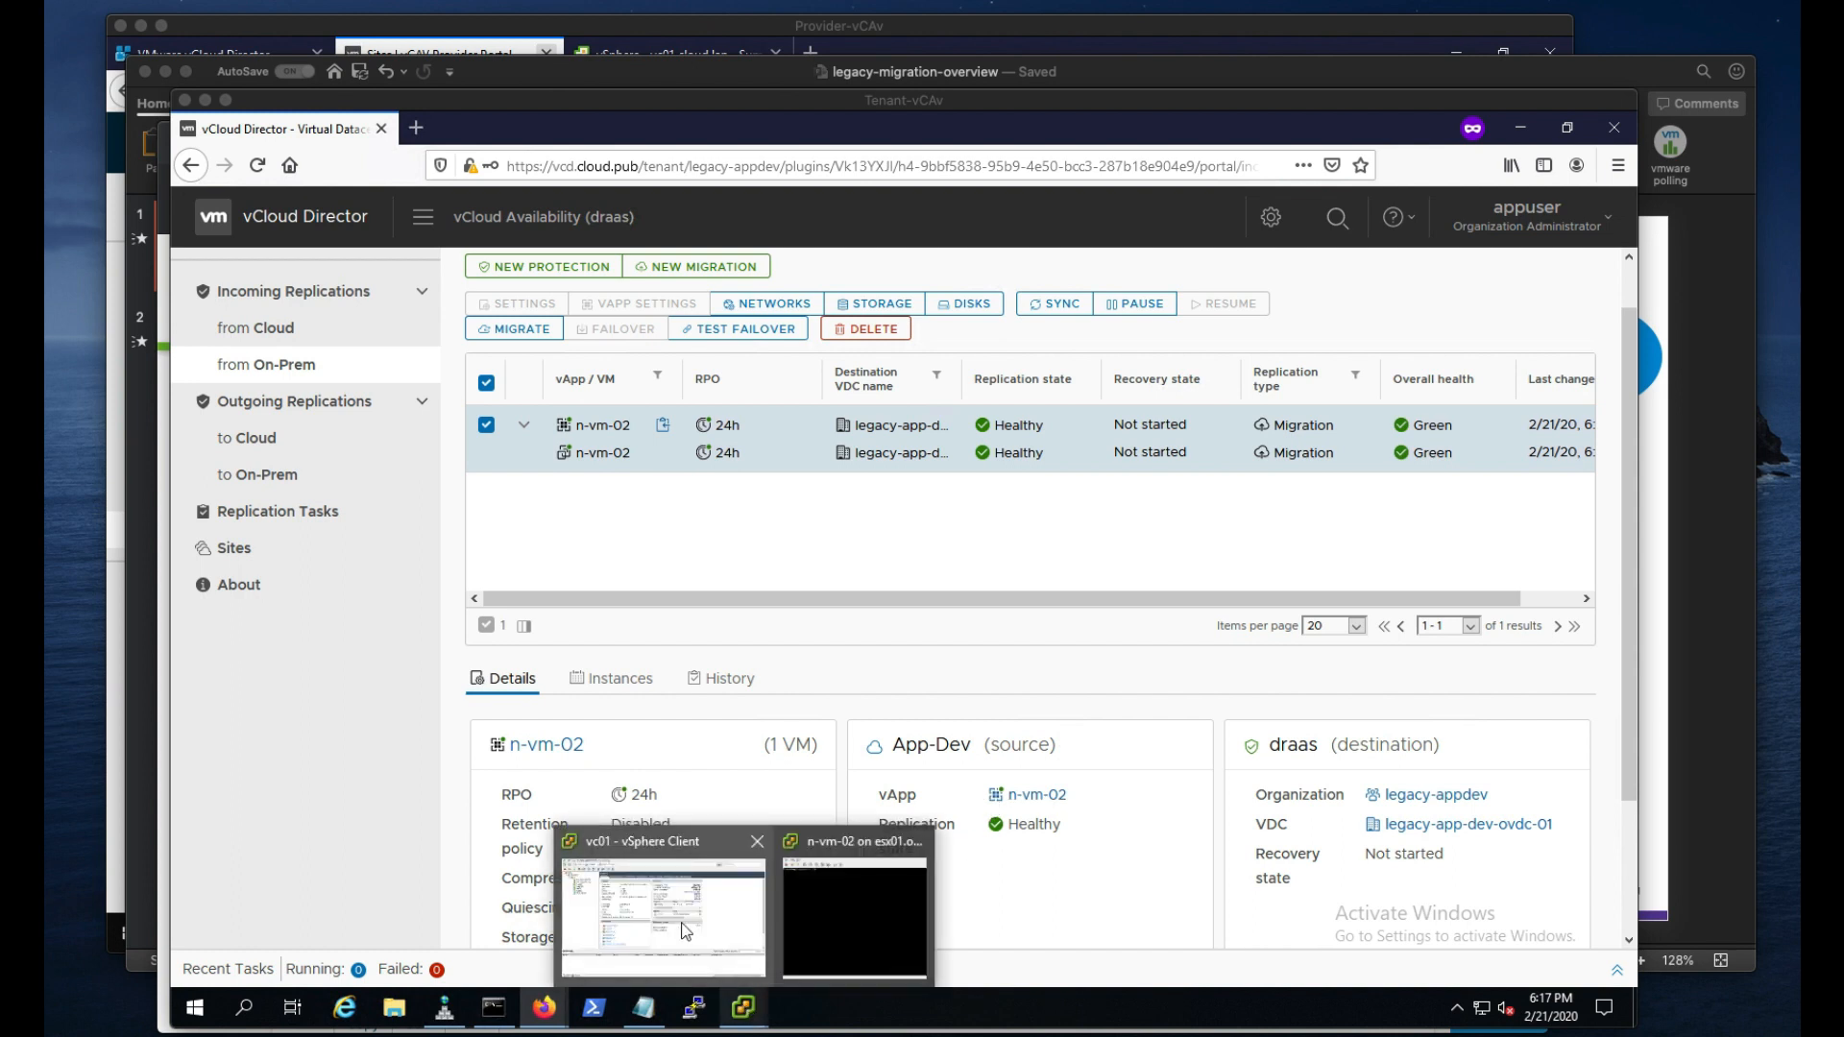
click(686, 930)
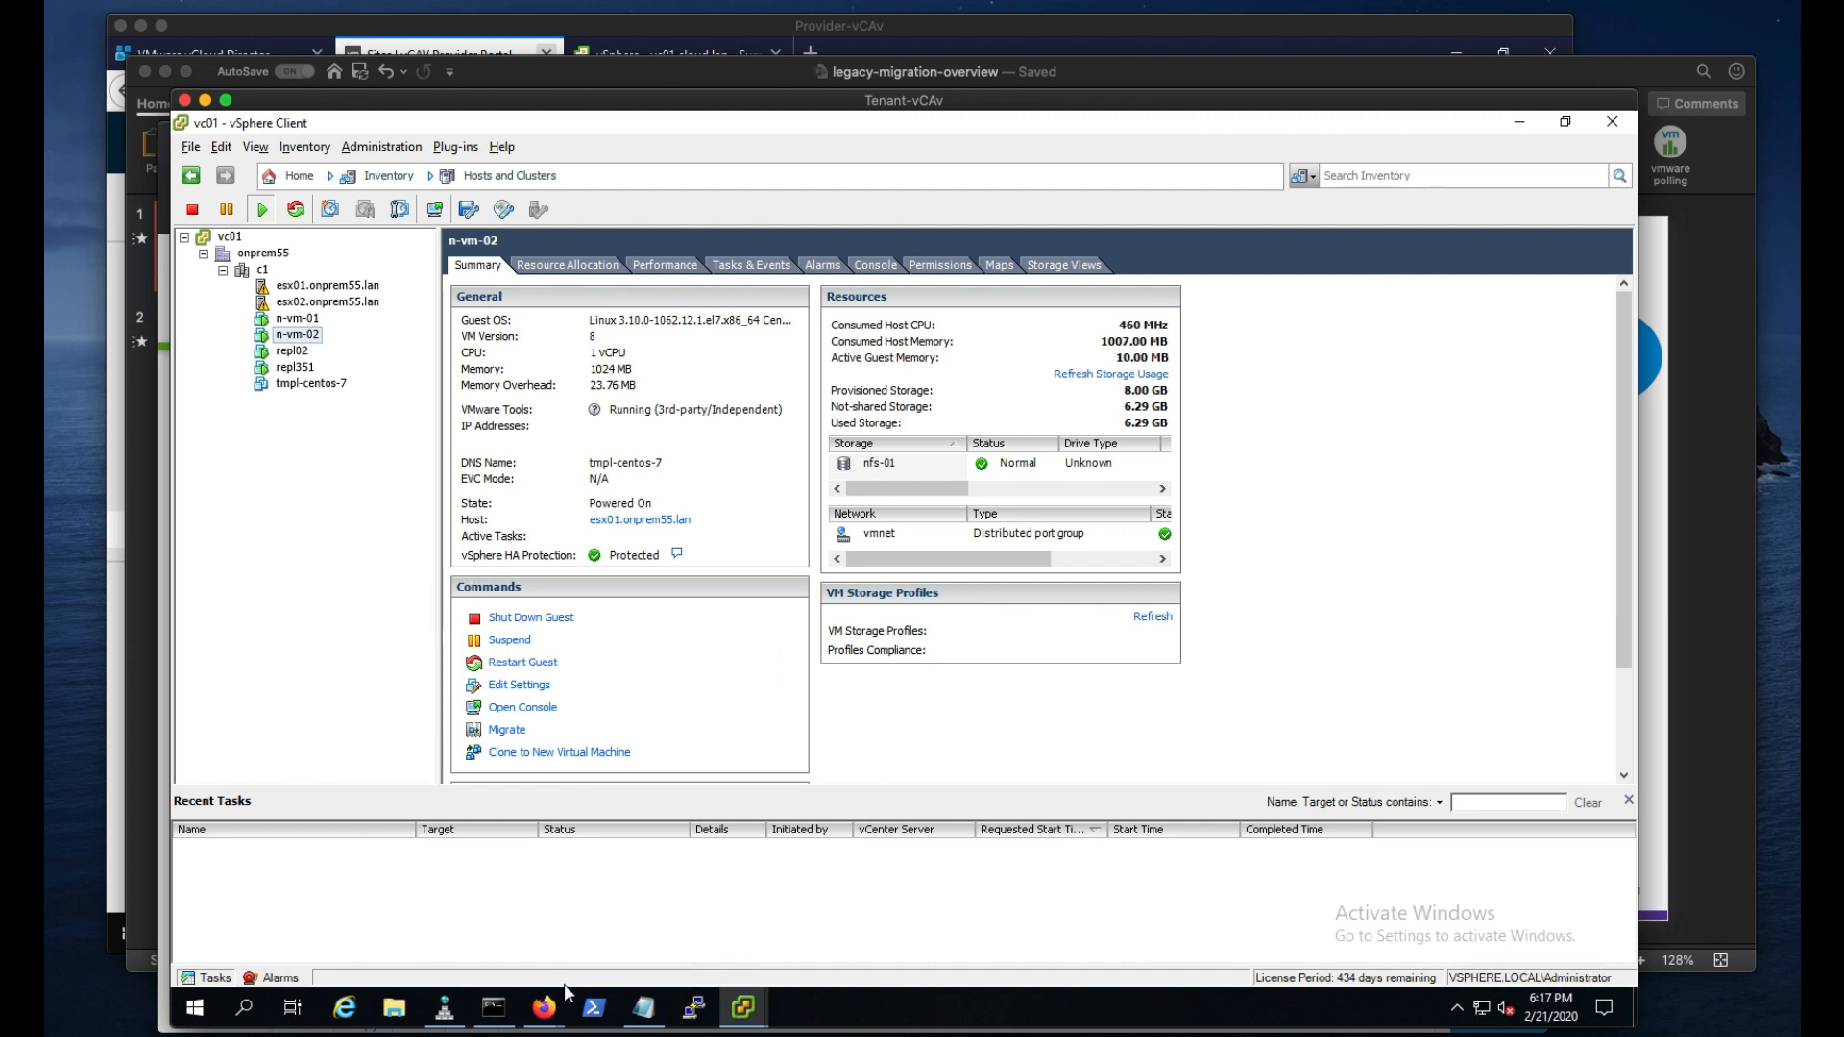
mouse_move(545, 1008)
click(661, 948)
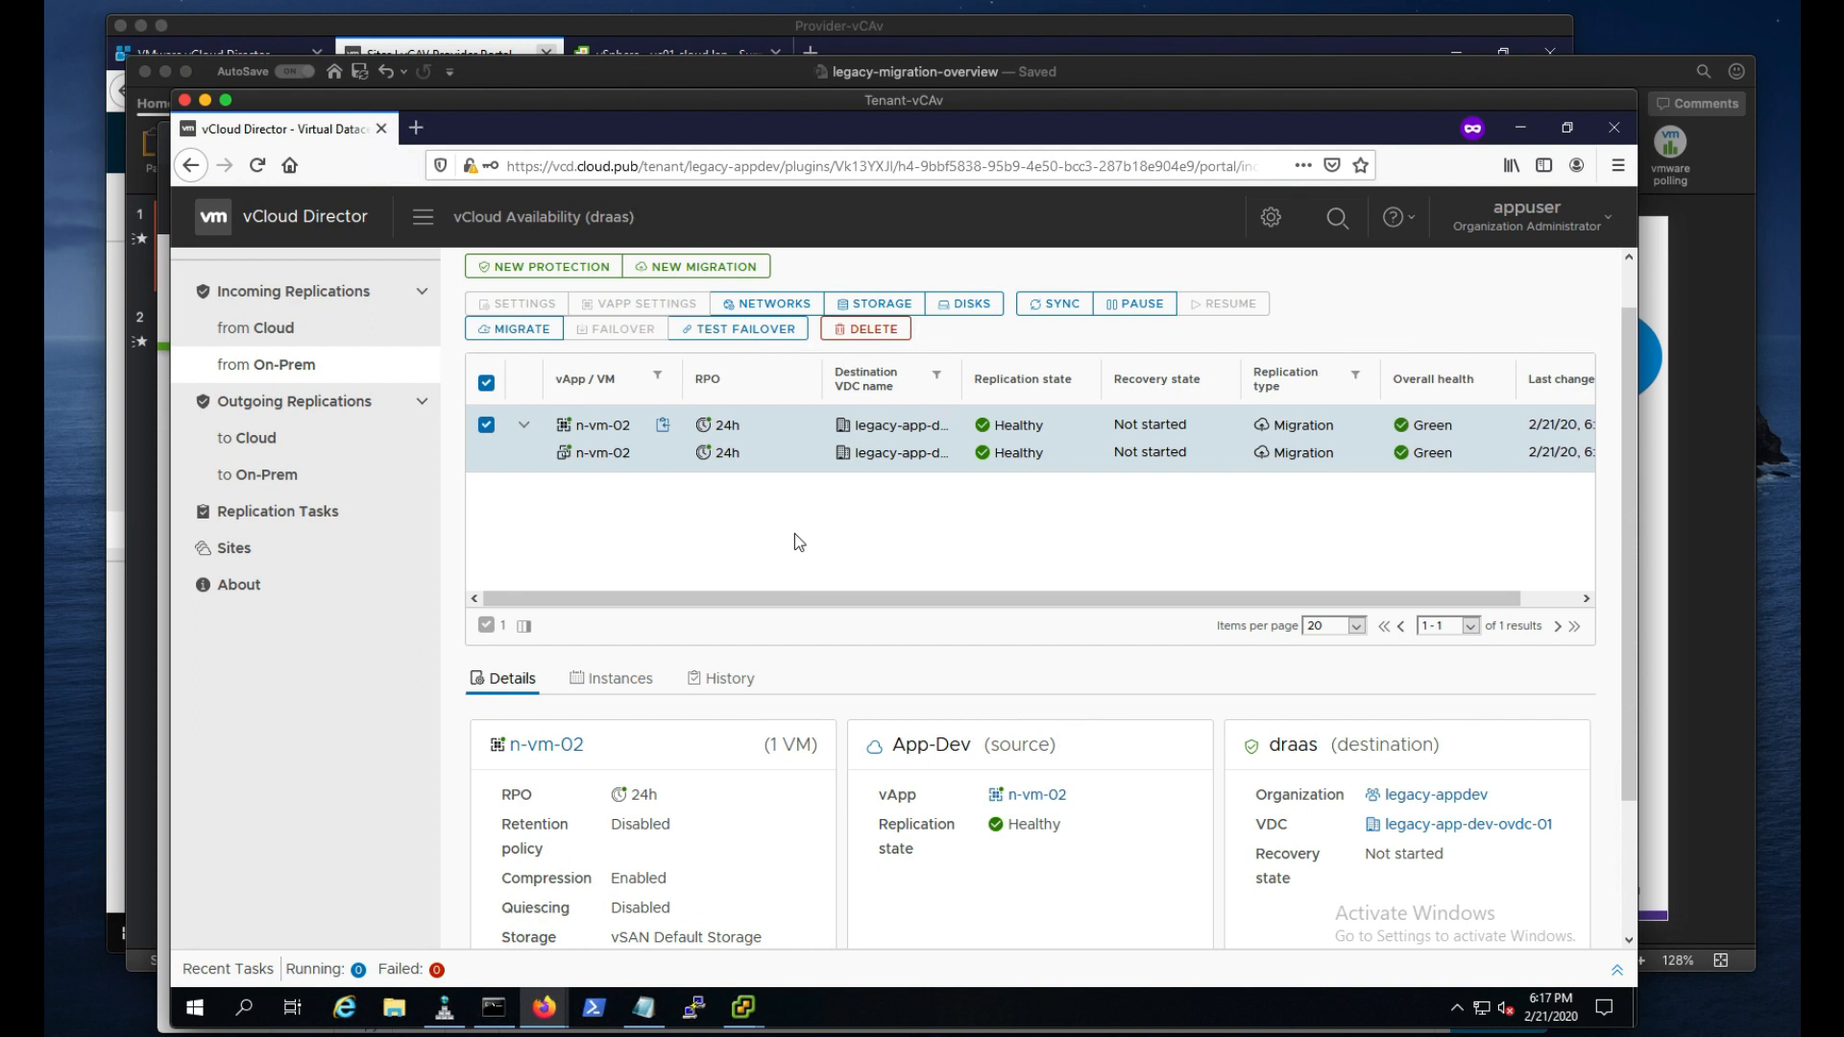
Step: Set n-vm-02's migrate/failover network to App-Network with IP mode Static - IP POOL and apply the network settings
click(750, 315)
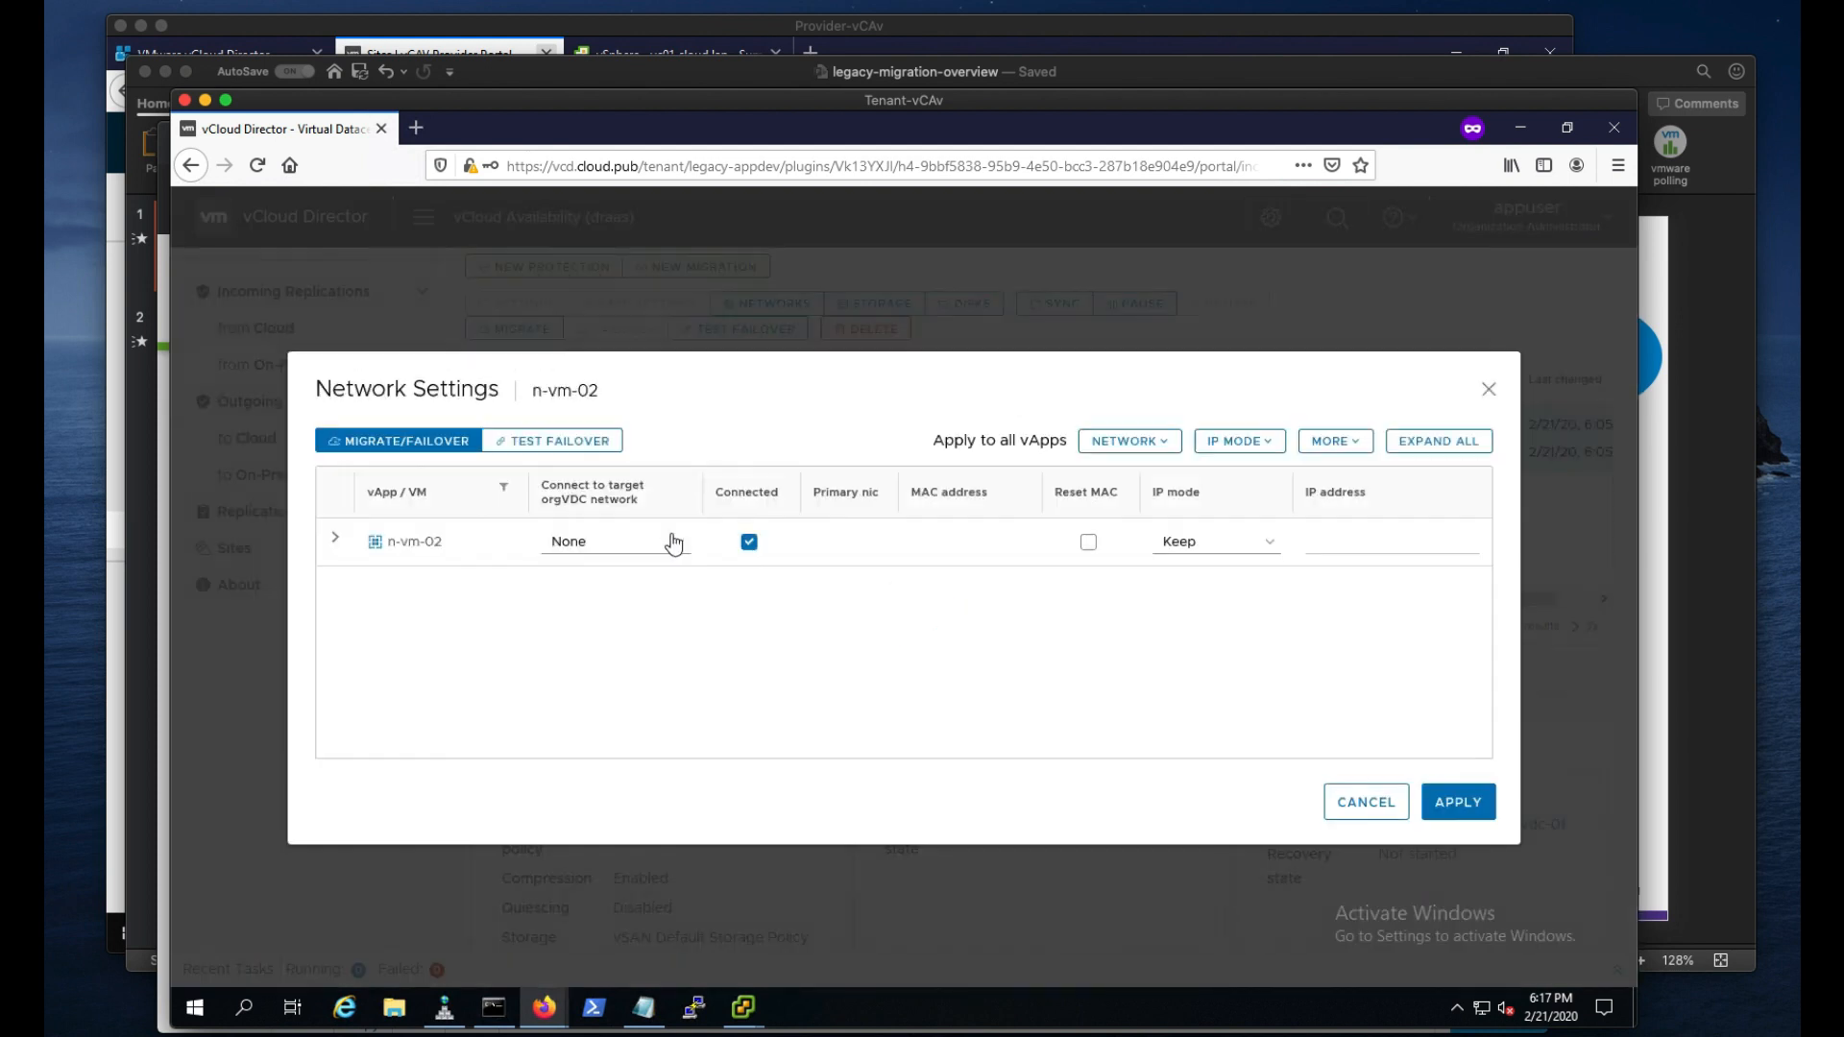
click(620, 544)
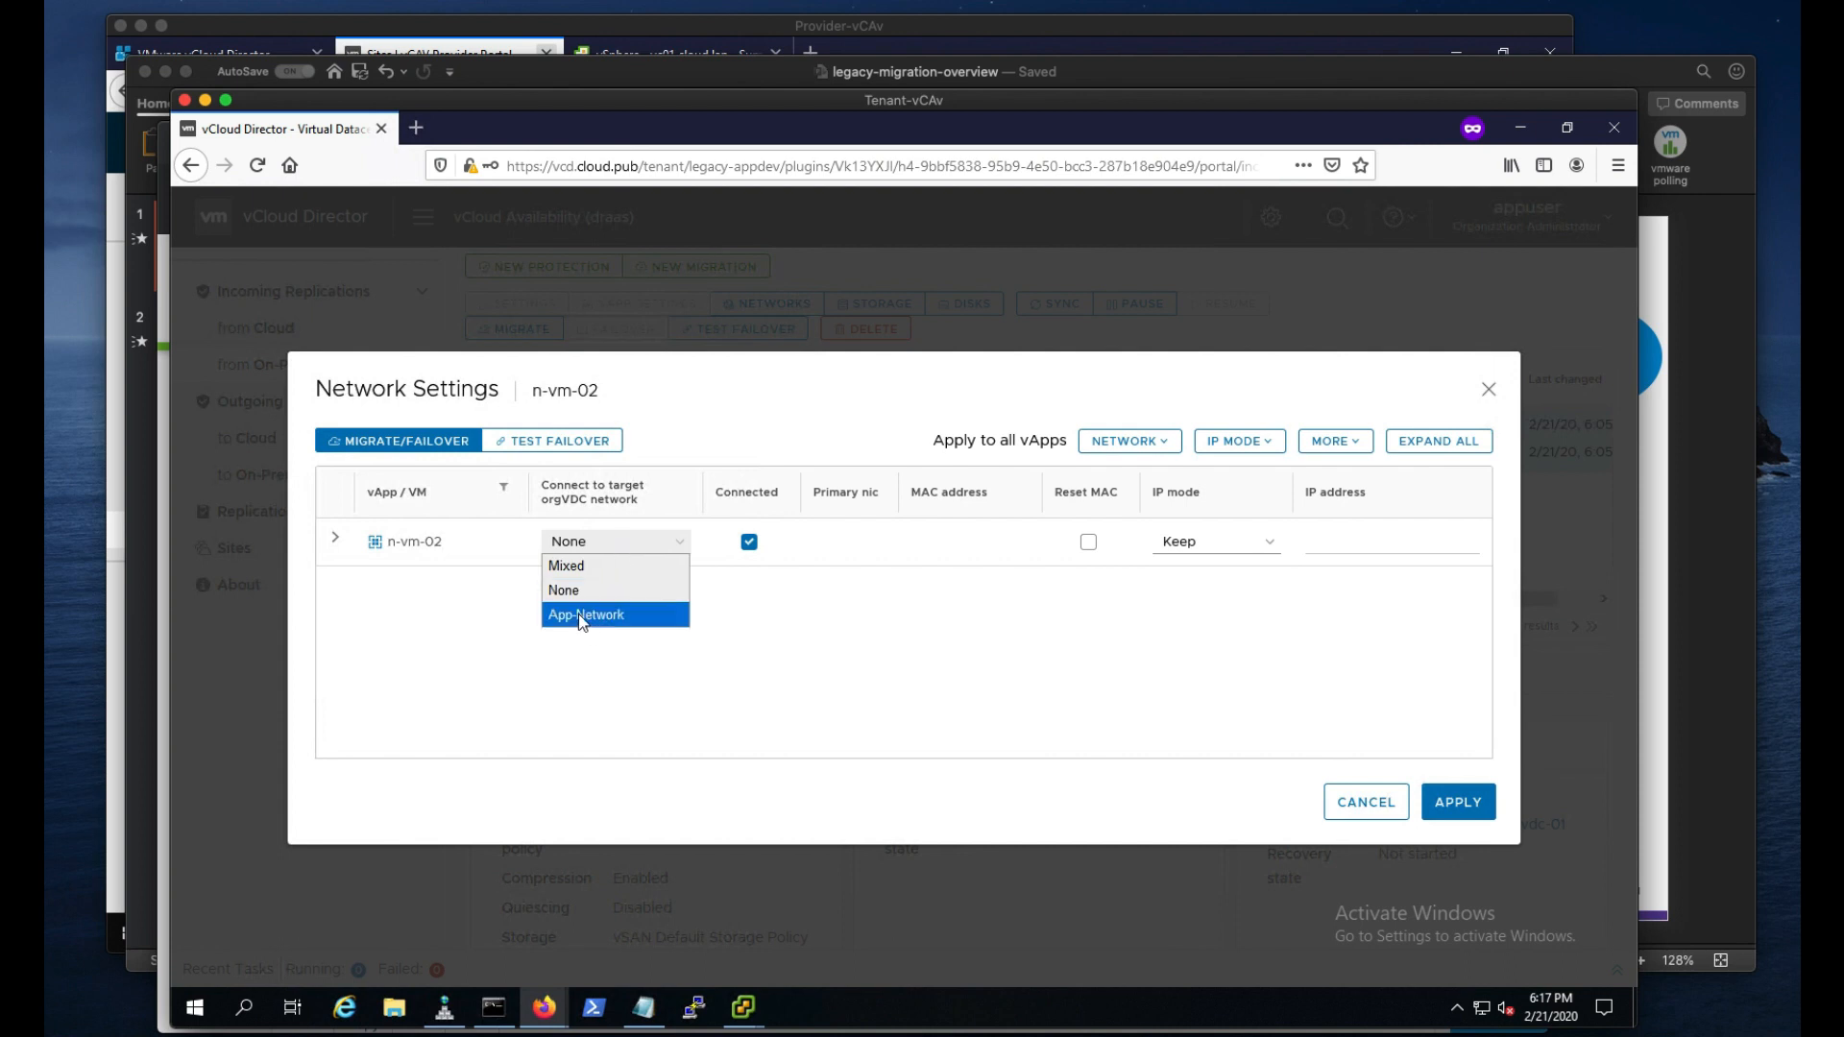
click(605, 614)
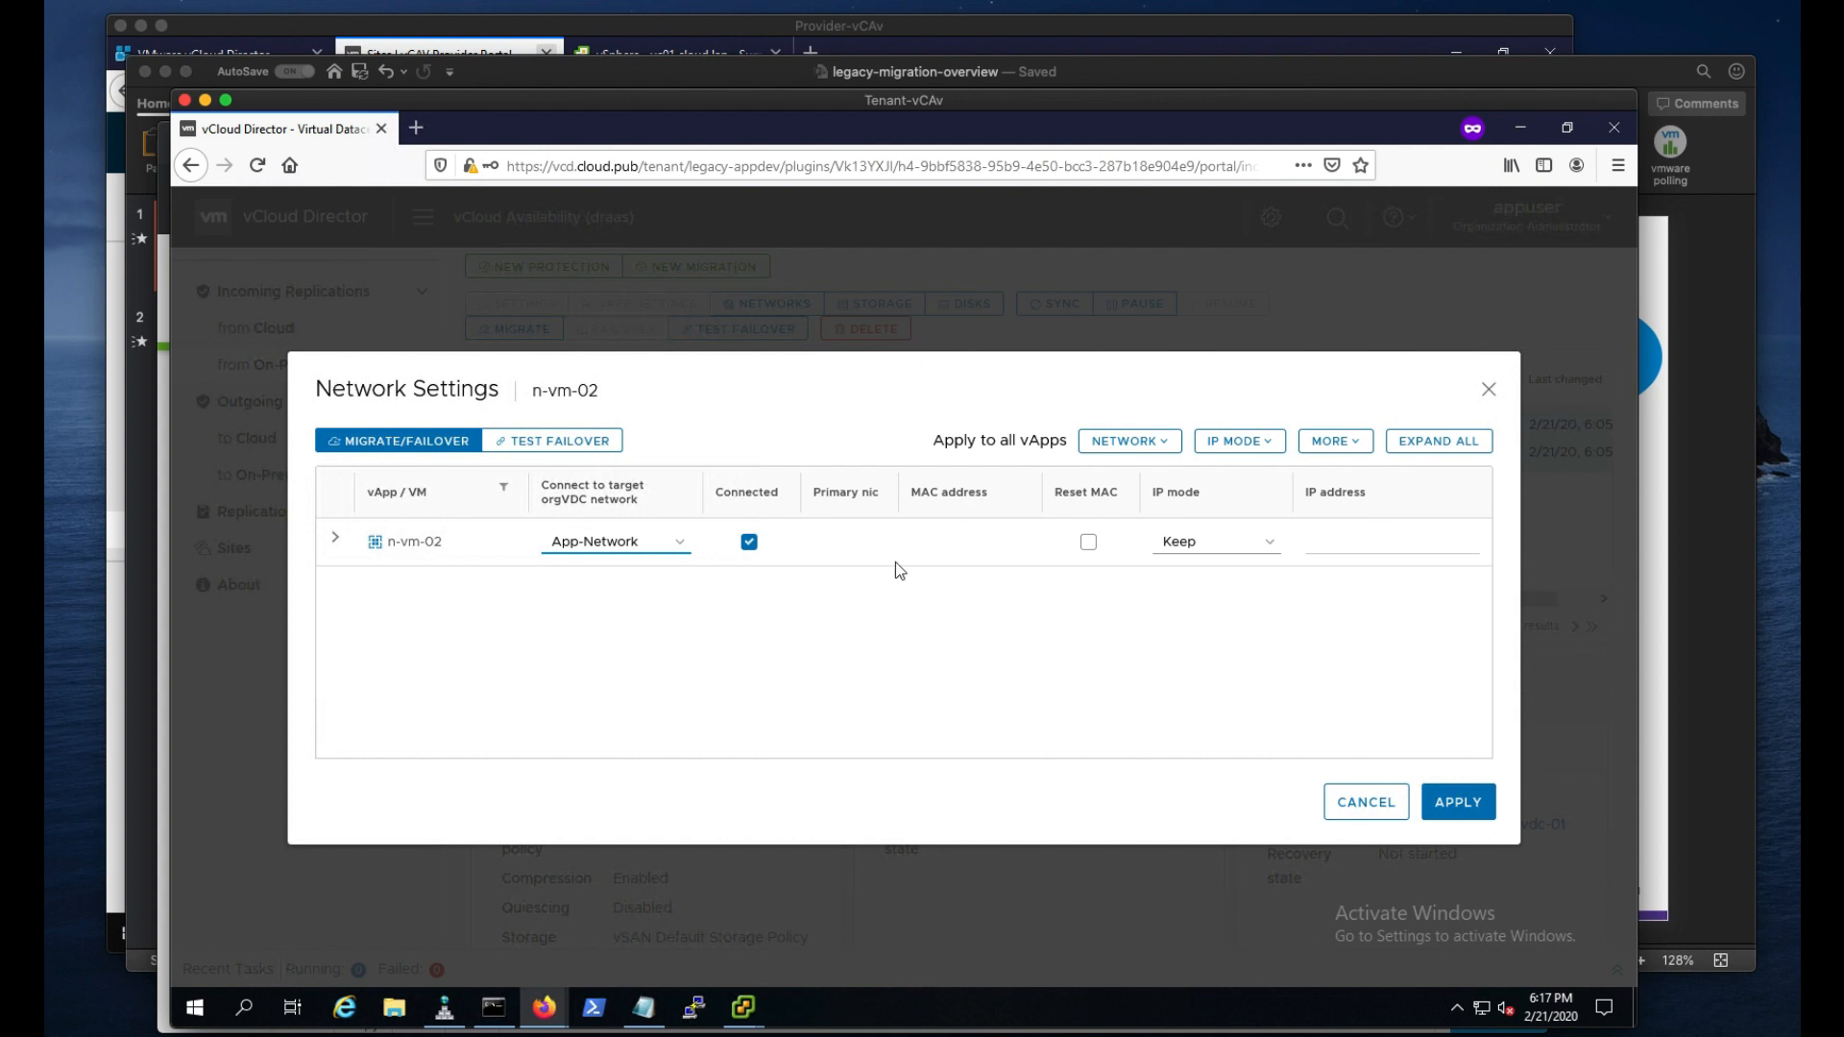
click(1237, 554)
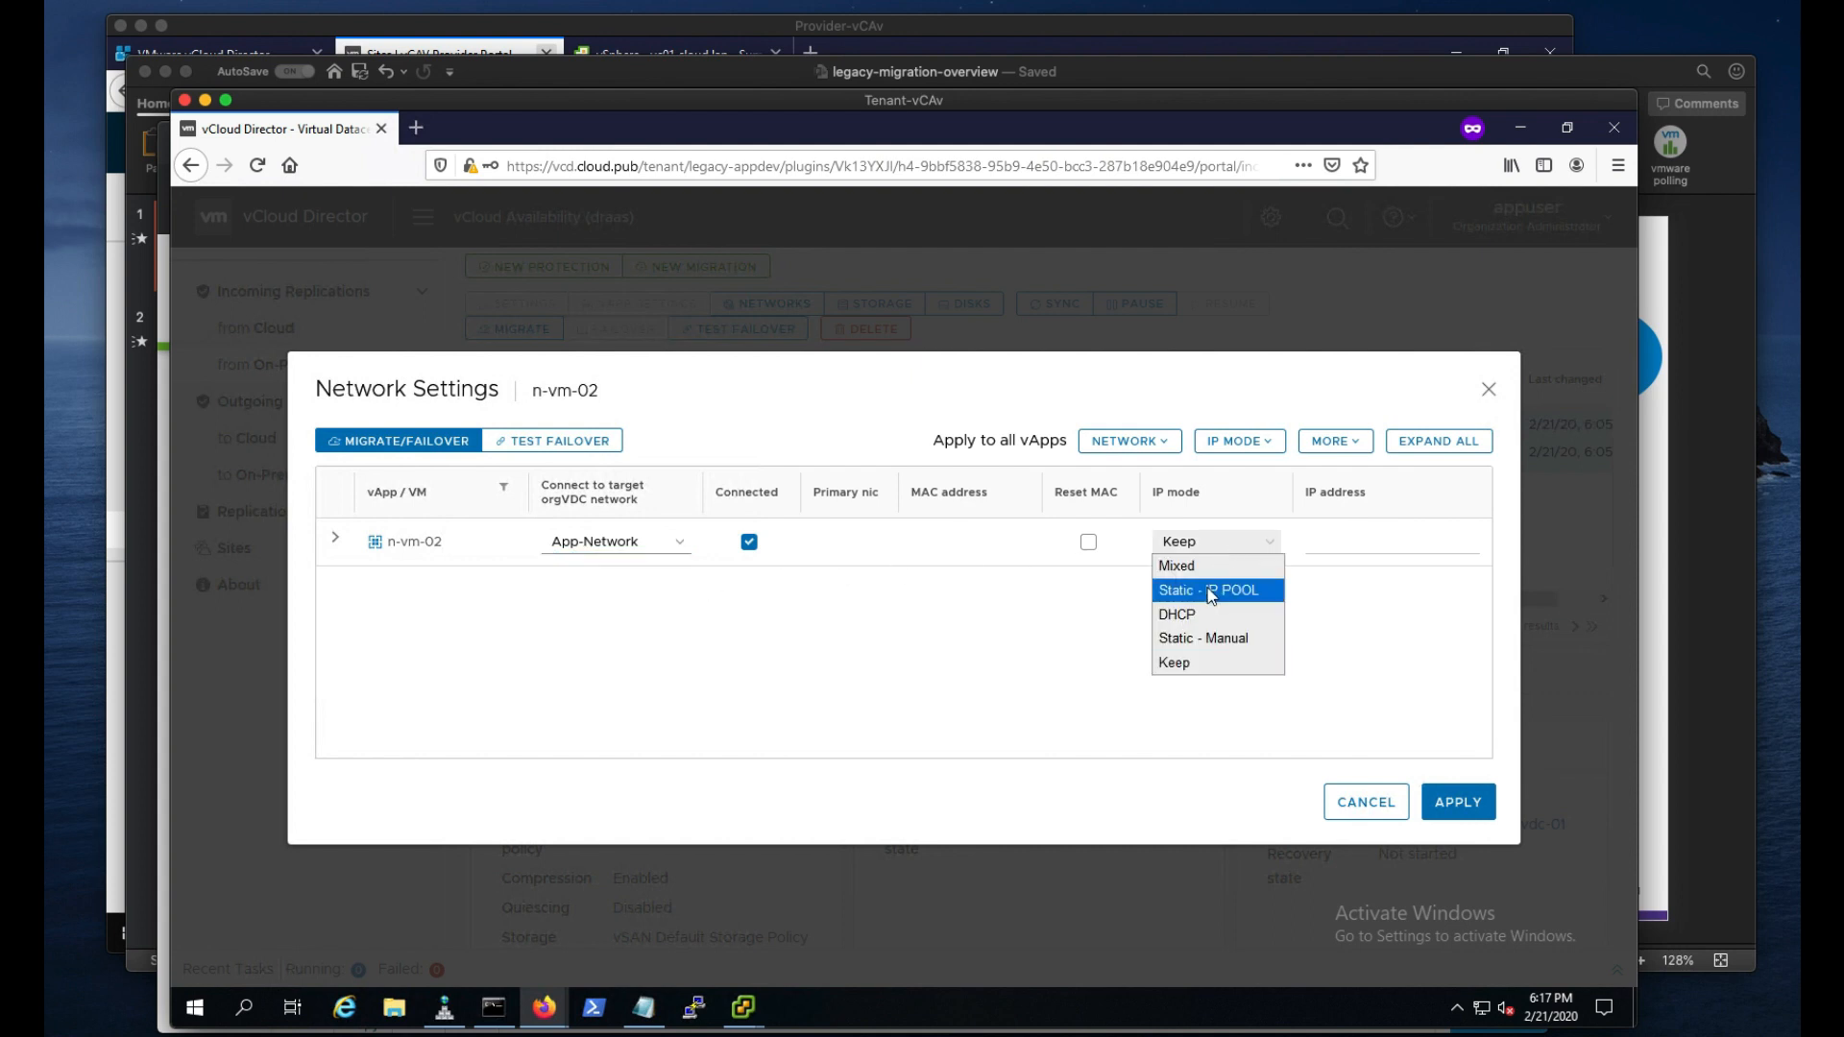
click(1212, 591)
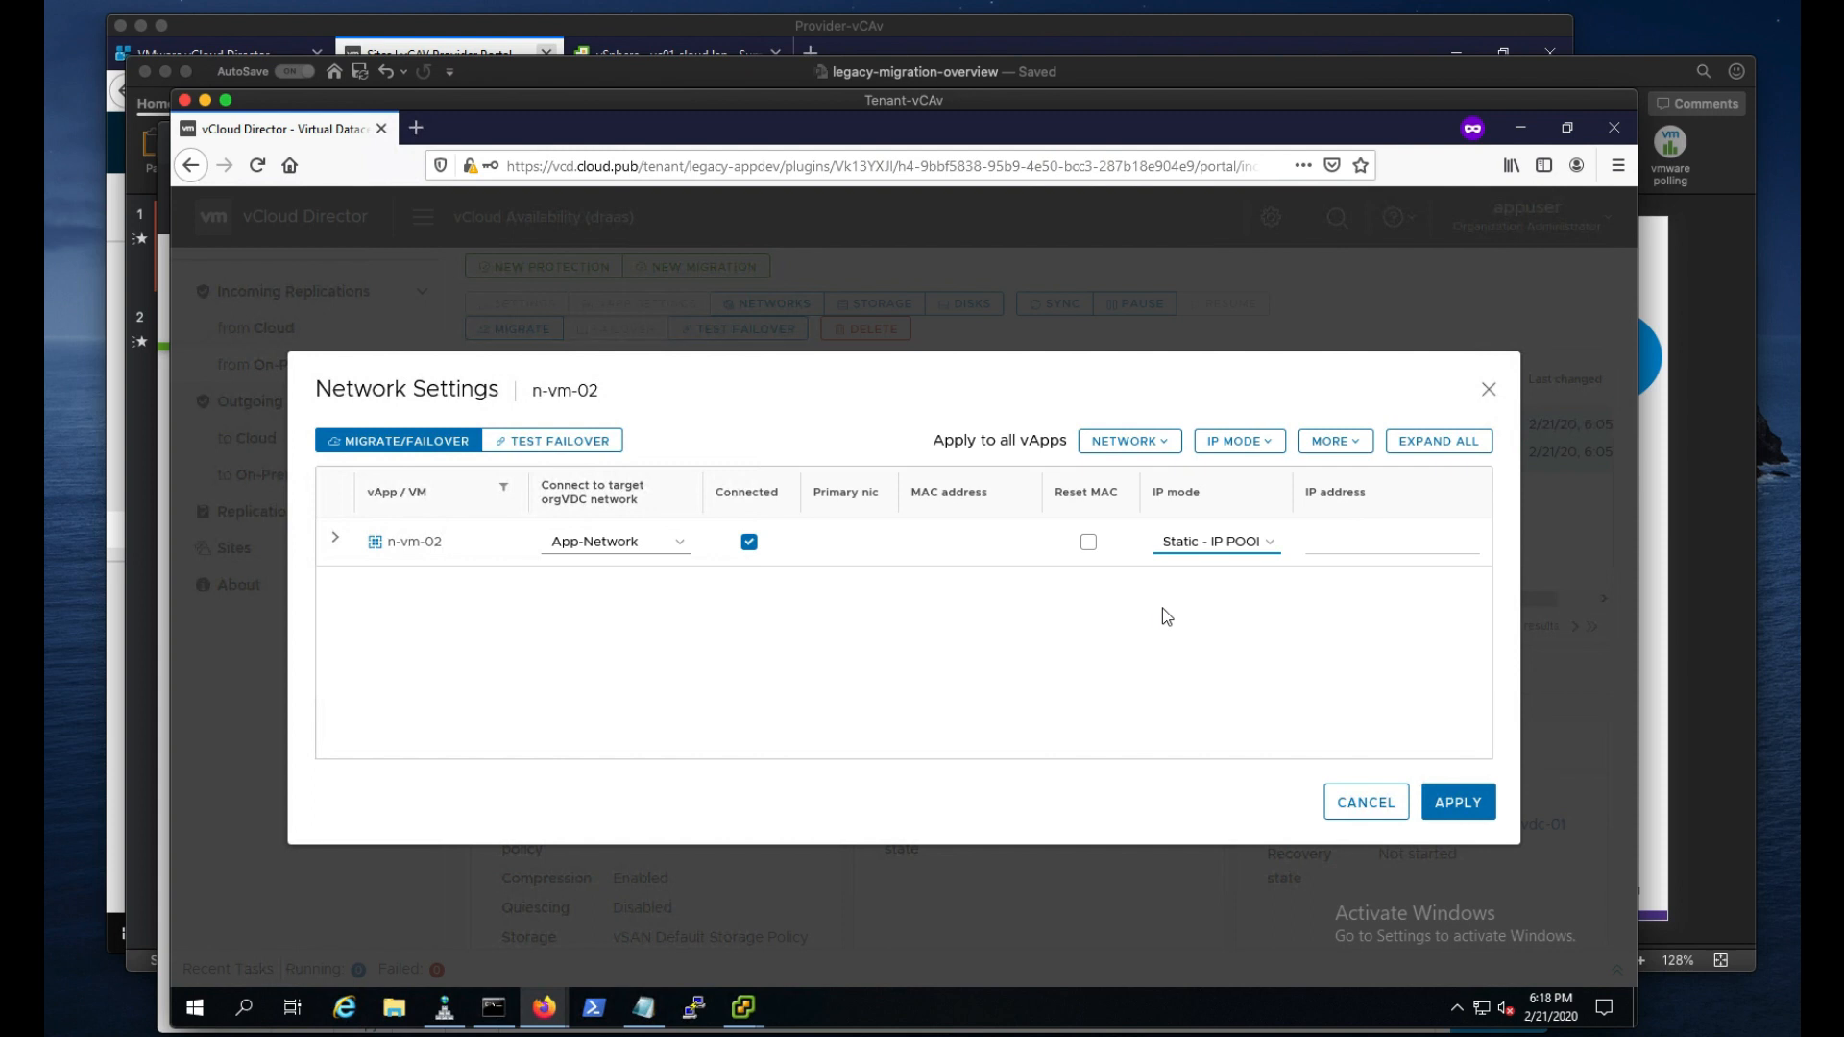
click(1467, 811)
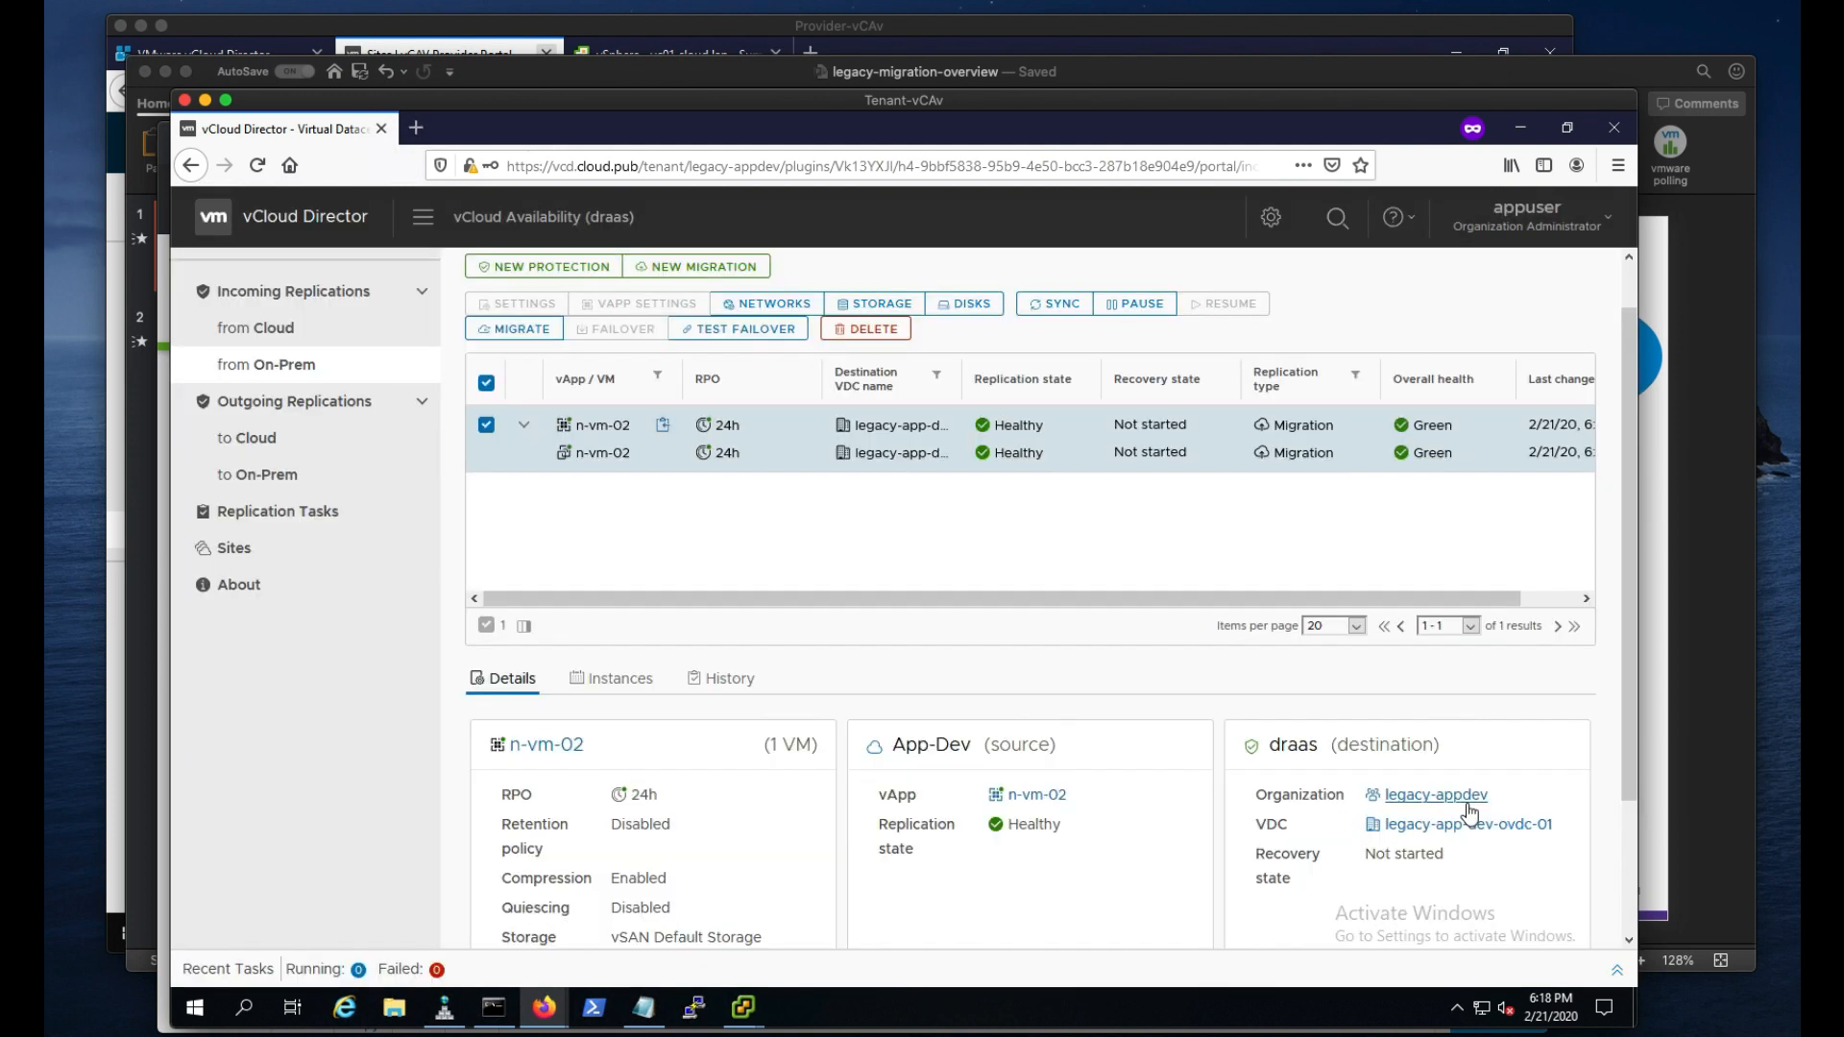
Step: Migrate the n-vm-02 vApp with power-on of recovered vApps enabled, disk consolidation off and the preconfigured network settings
click(524, 329)
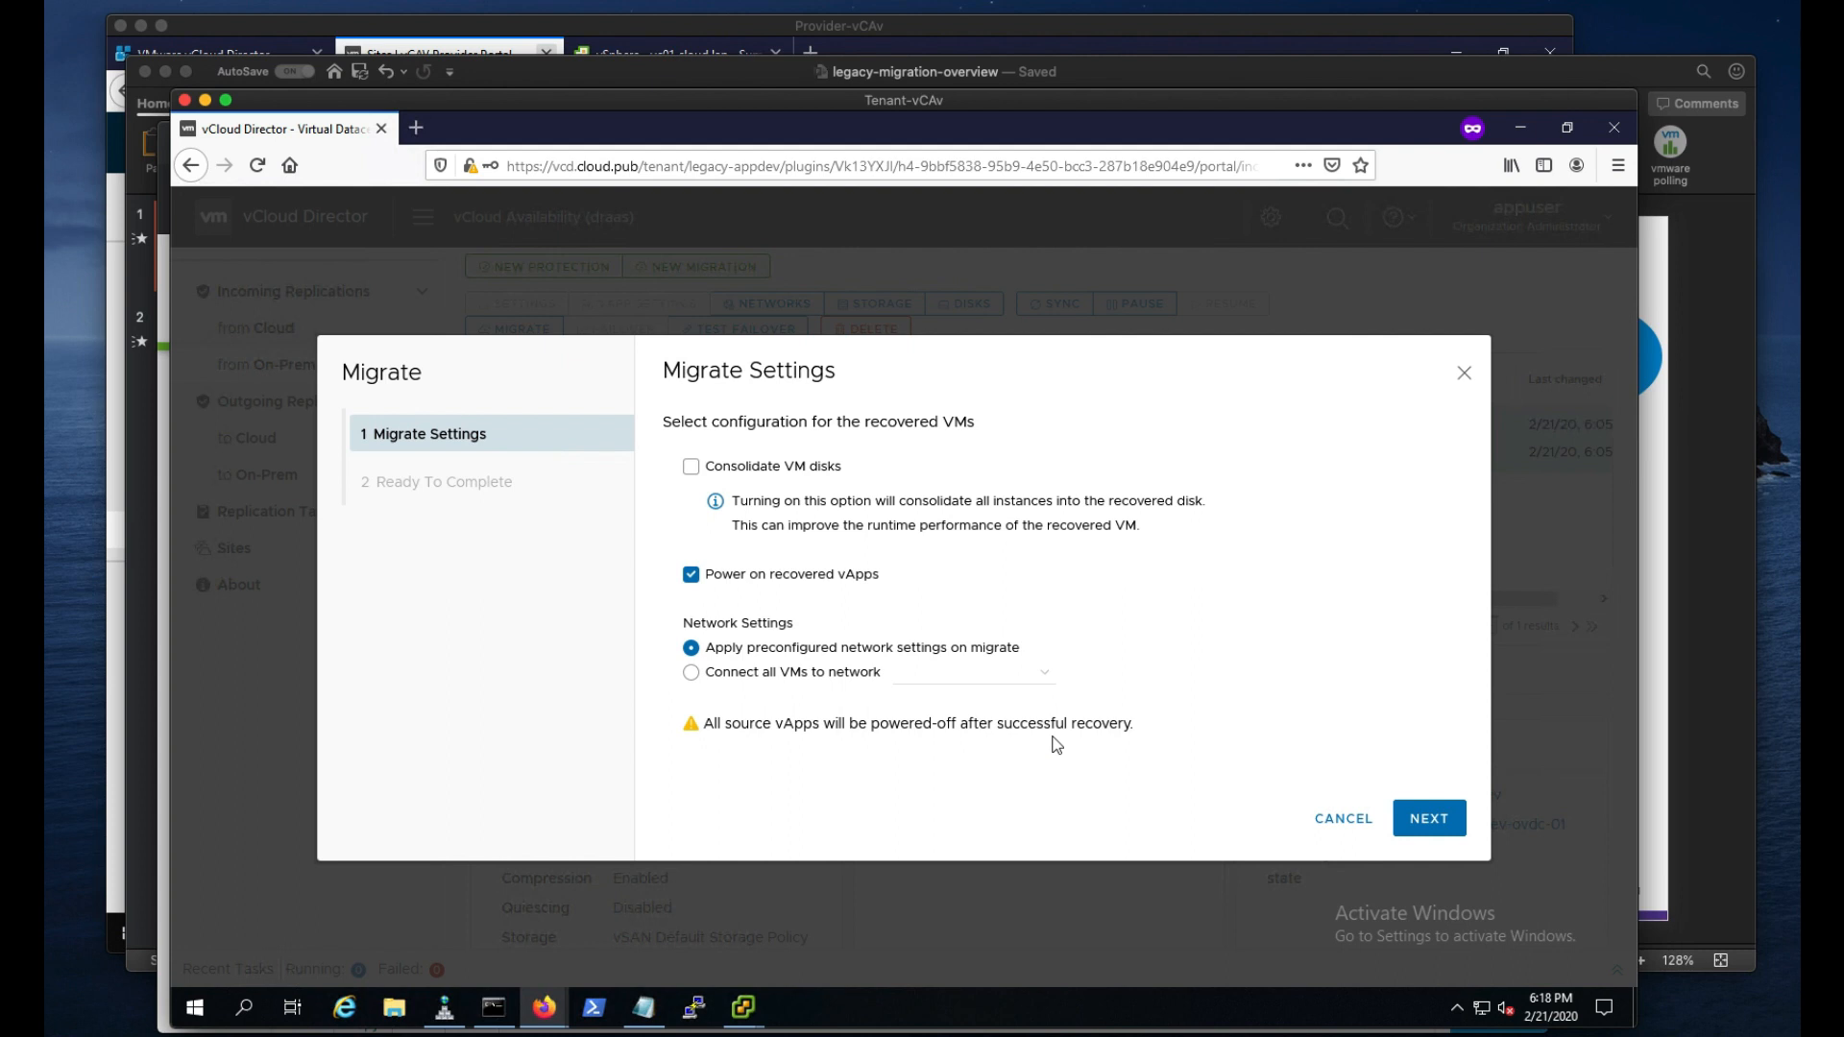
click(1440, 821)
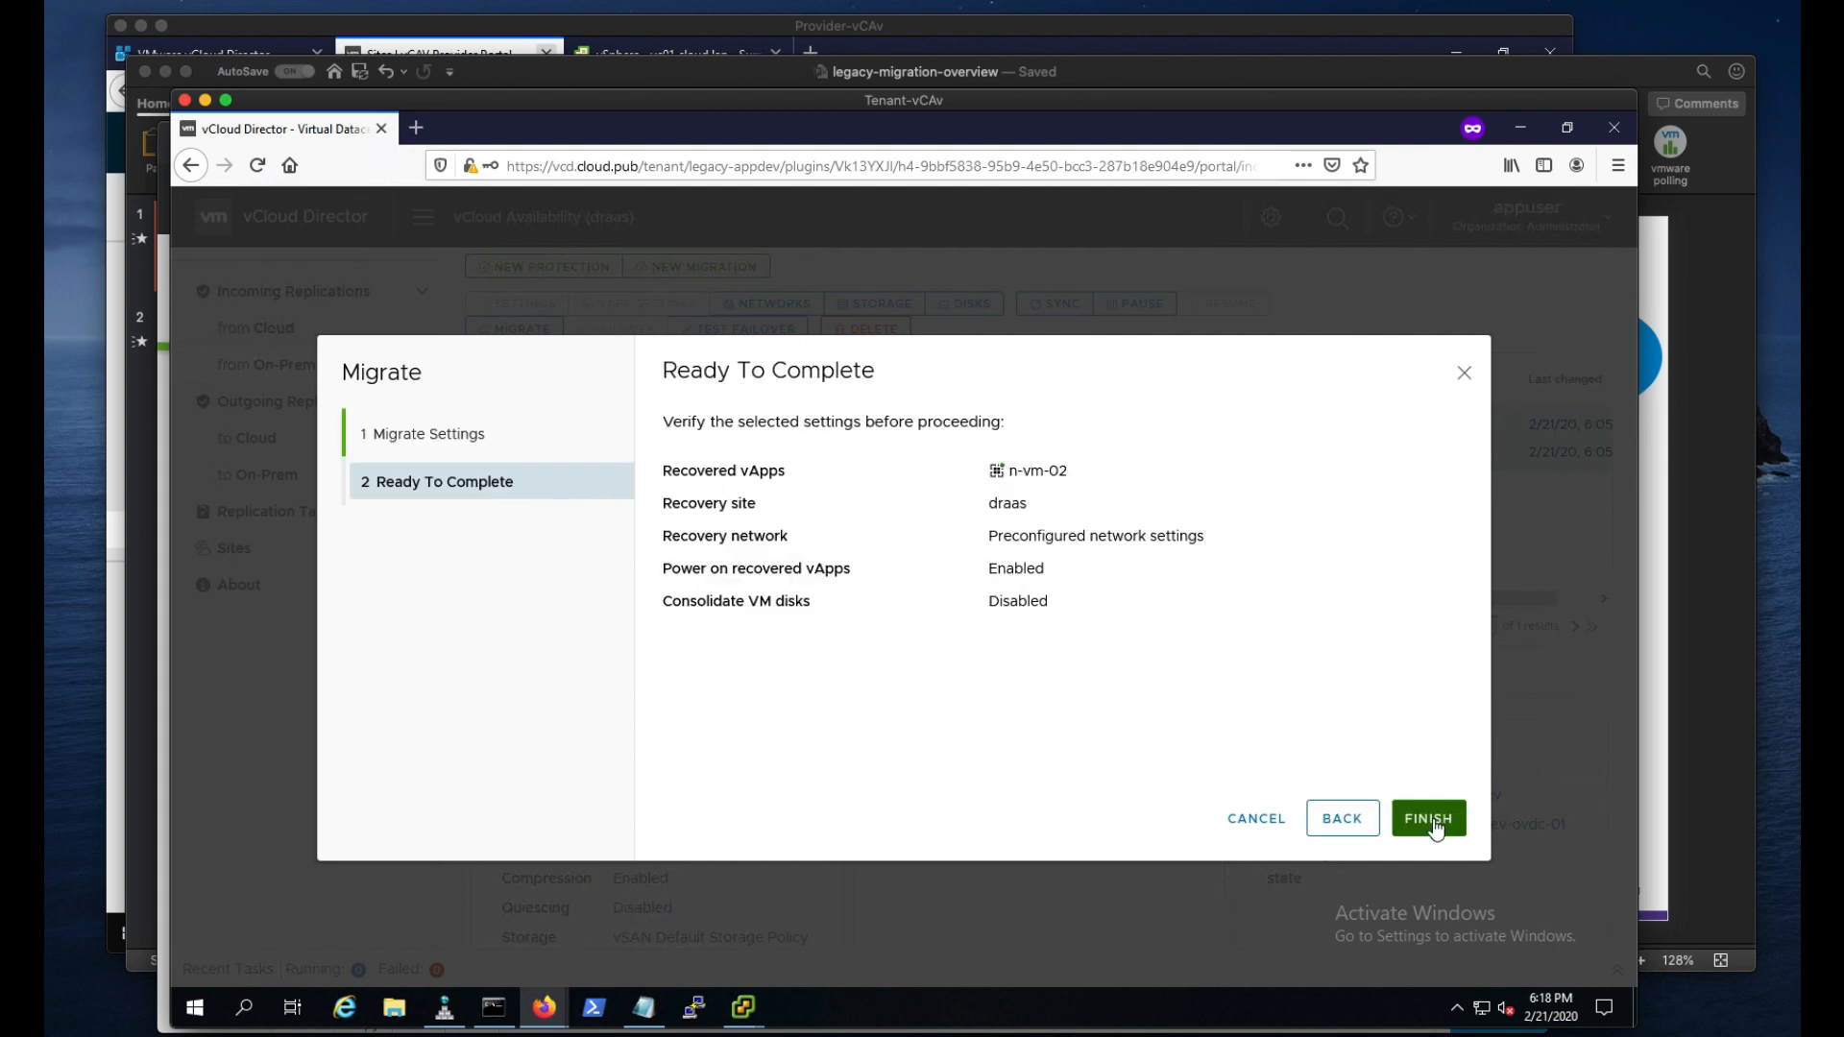
click(1431, 821)
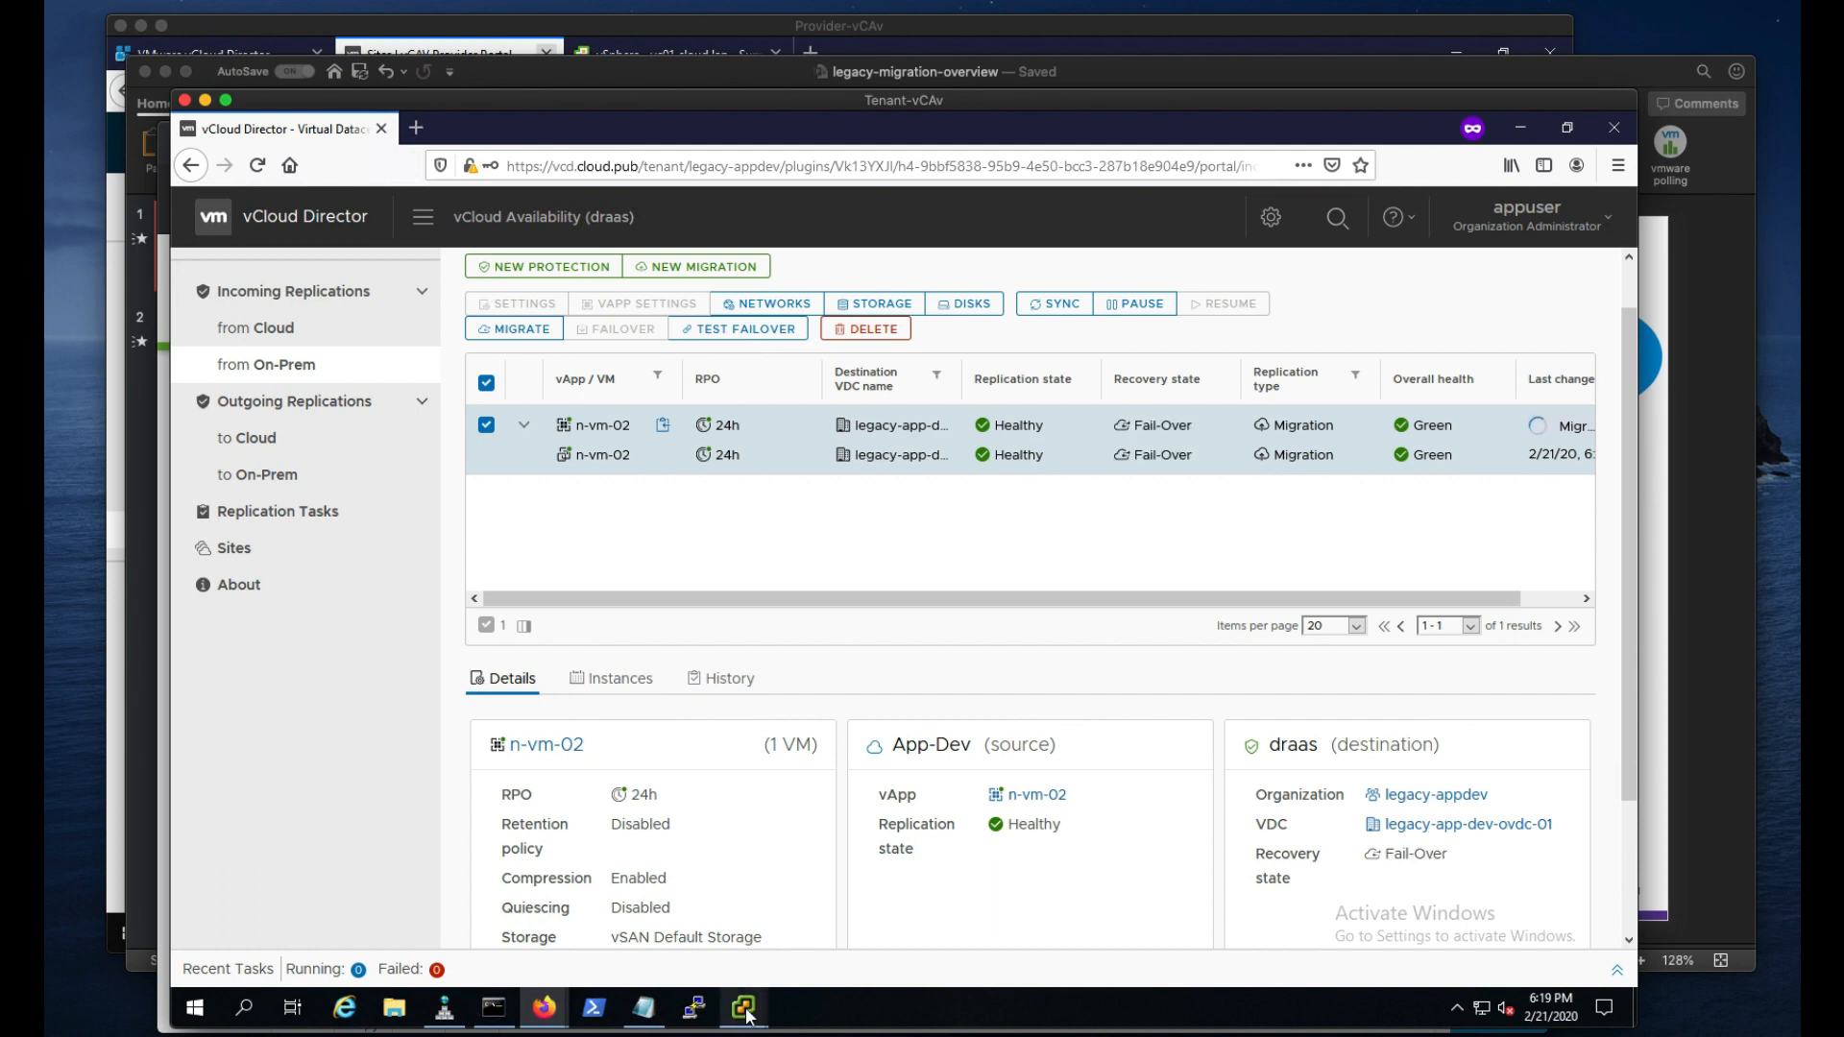
Step: Switch to the on-prem vSphere Client to check n-vm-02's power state and recent tasks, and close its console window
mouse_move(747, 1013)
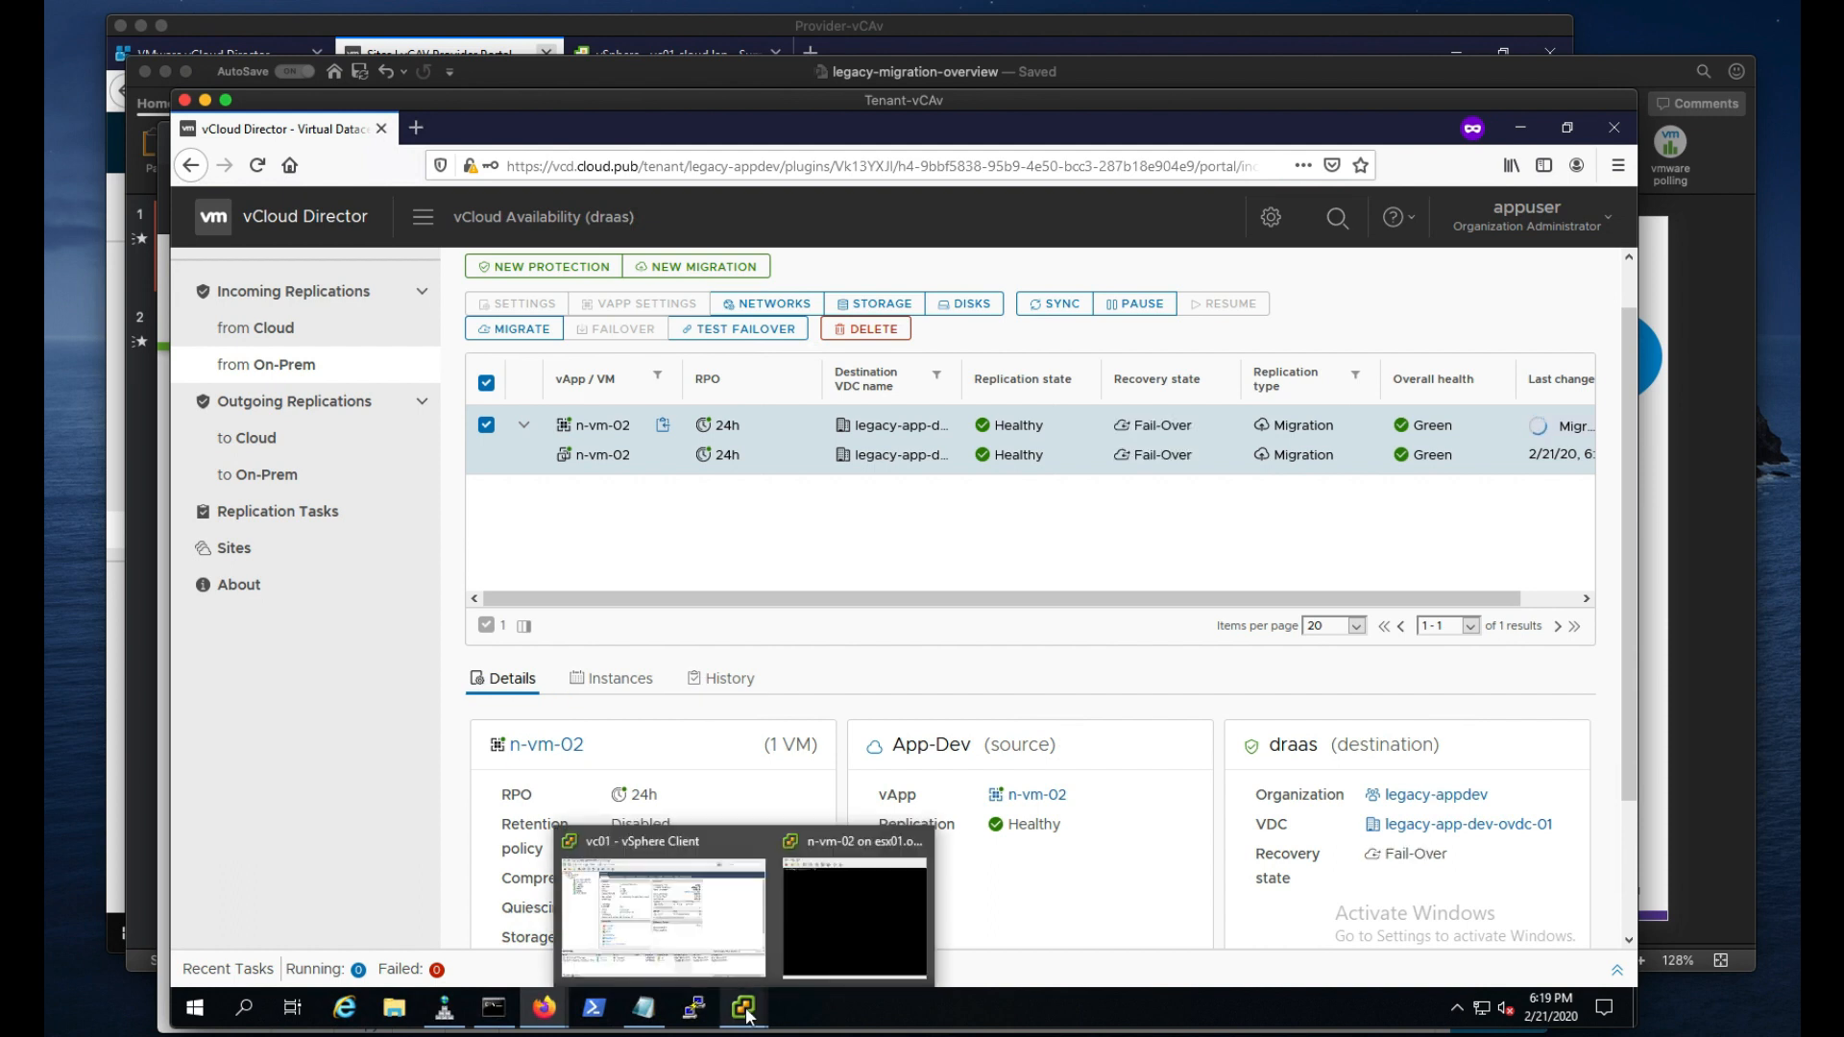
click(706, 910)
mouse_move(742, 1009)
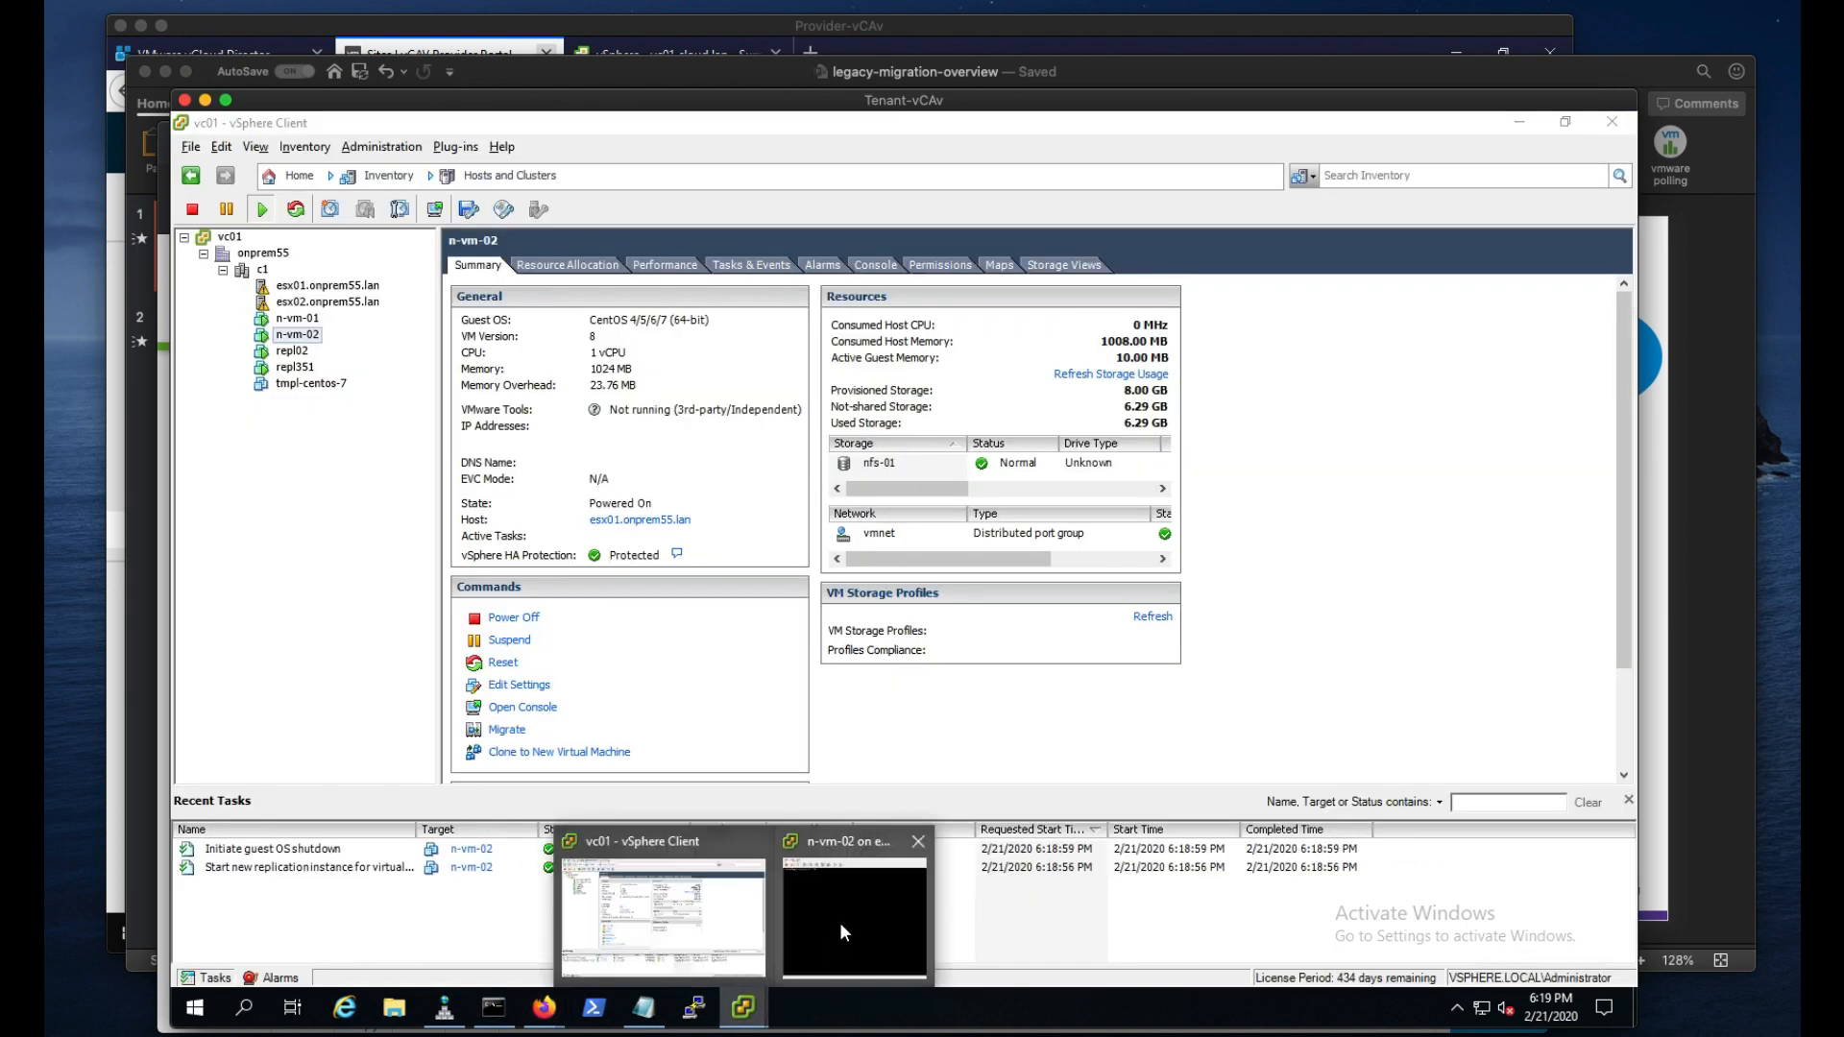
click(845, 926)
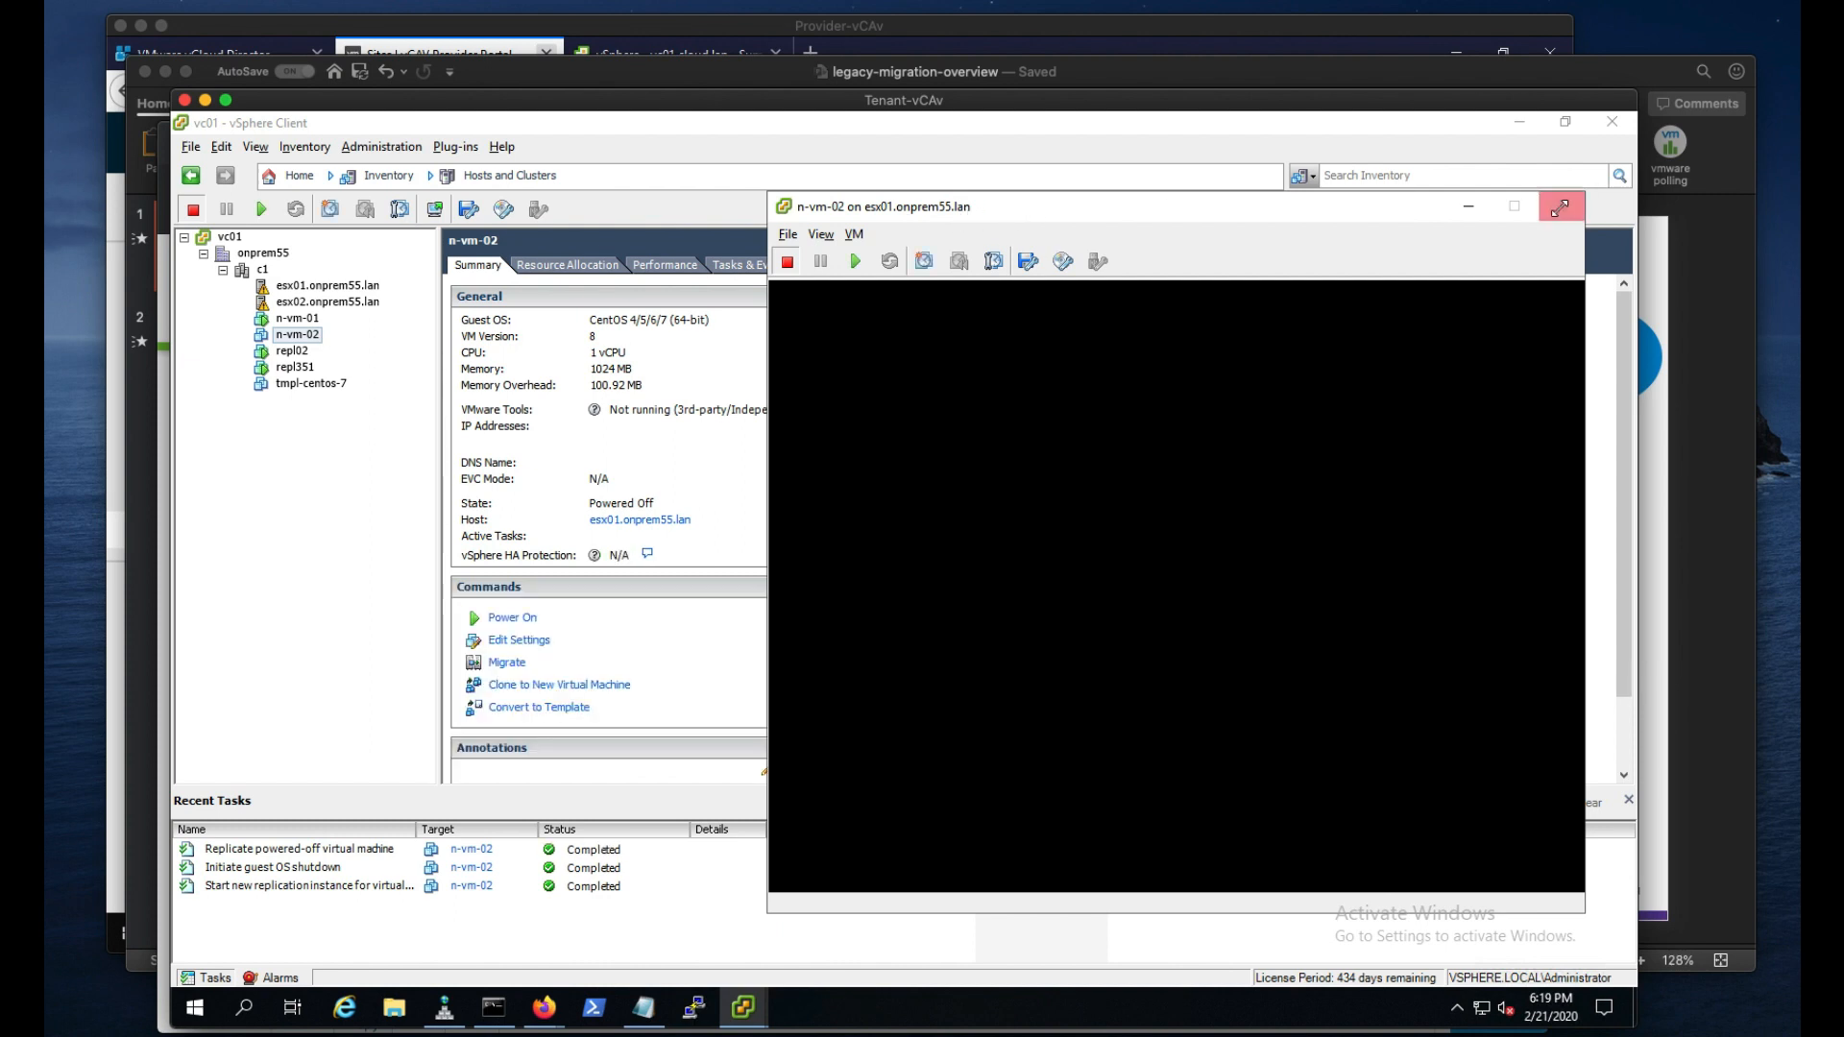
click(1559, 207)
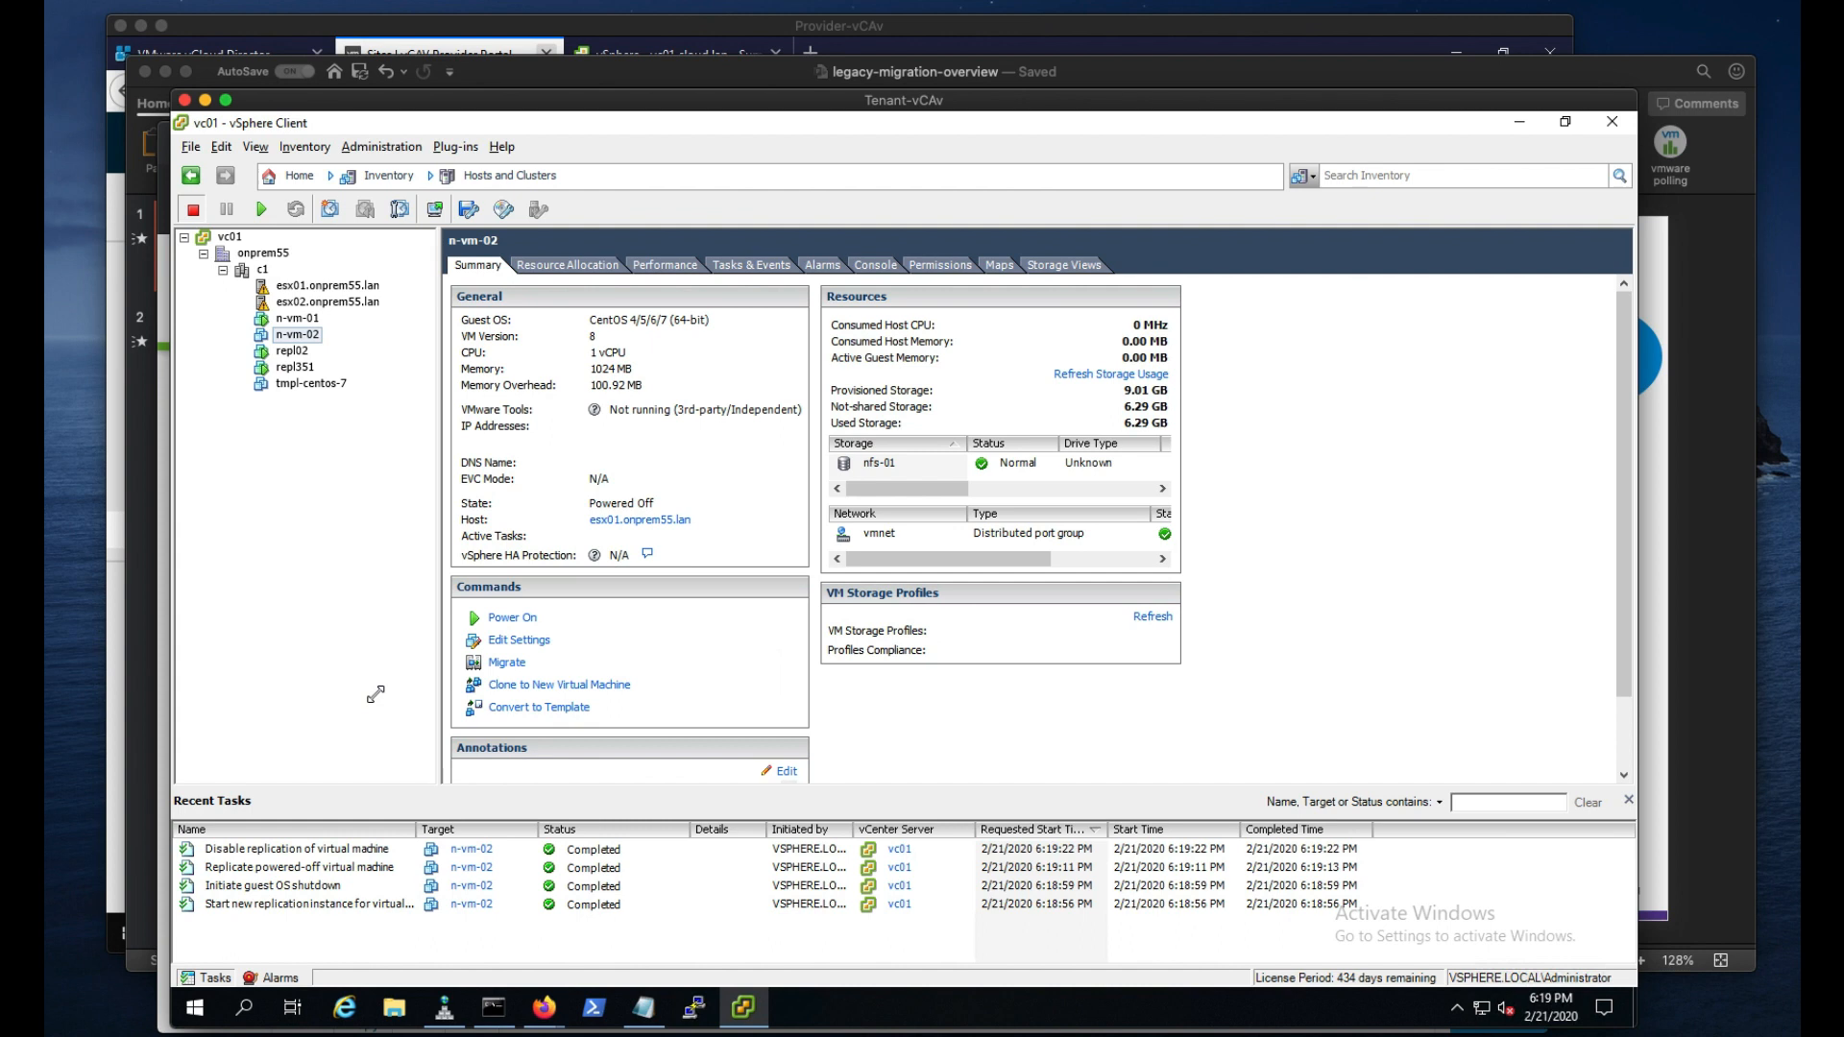
Step: Check the migration's progress in vCloud Director and the recent tasks in the provider's vSphere Client for vc01.cloud.lan
click(543, 1006)
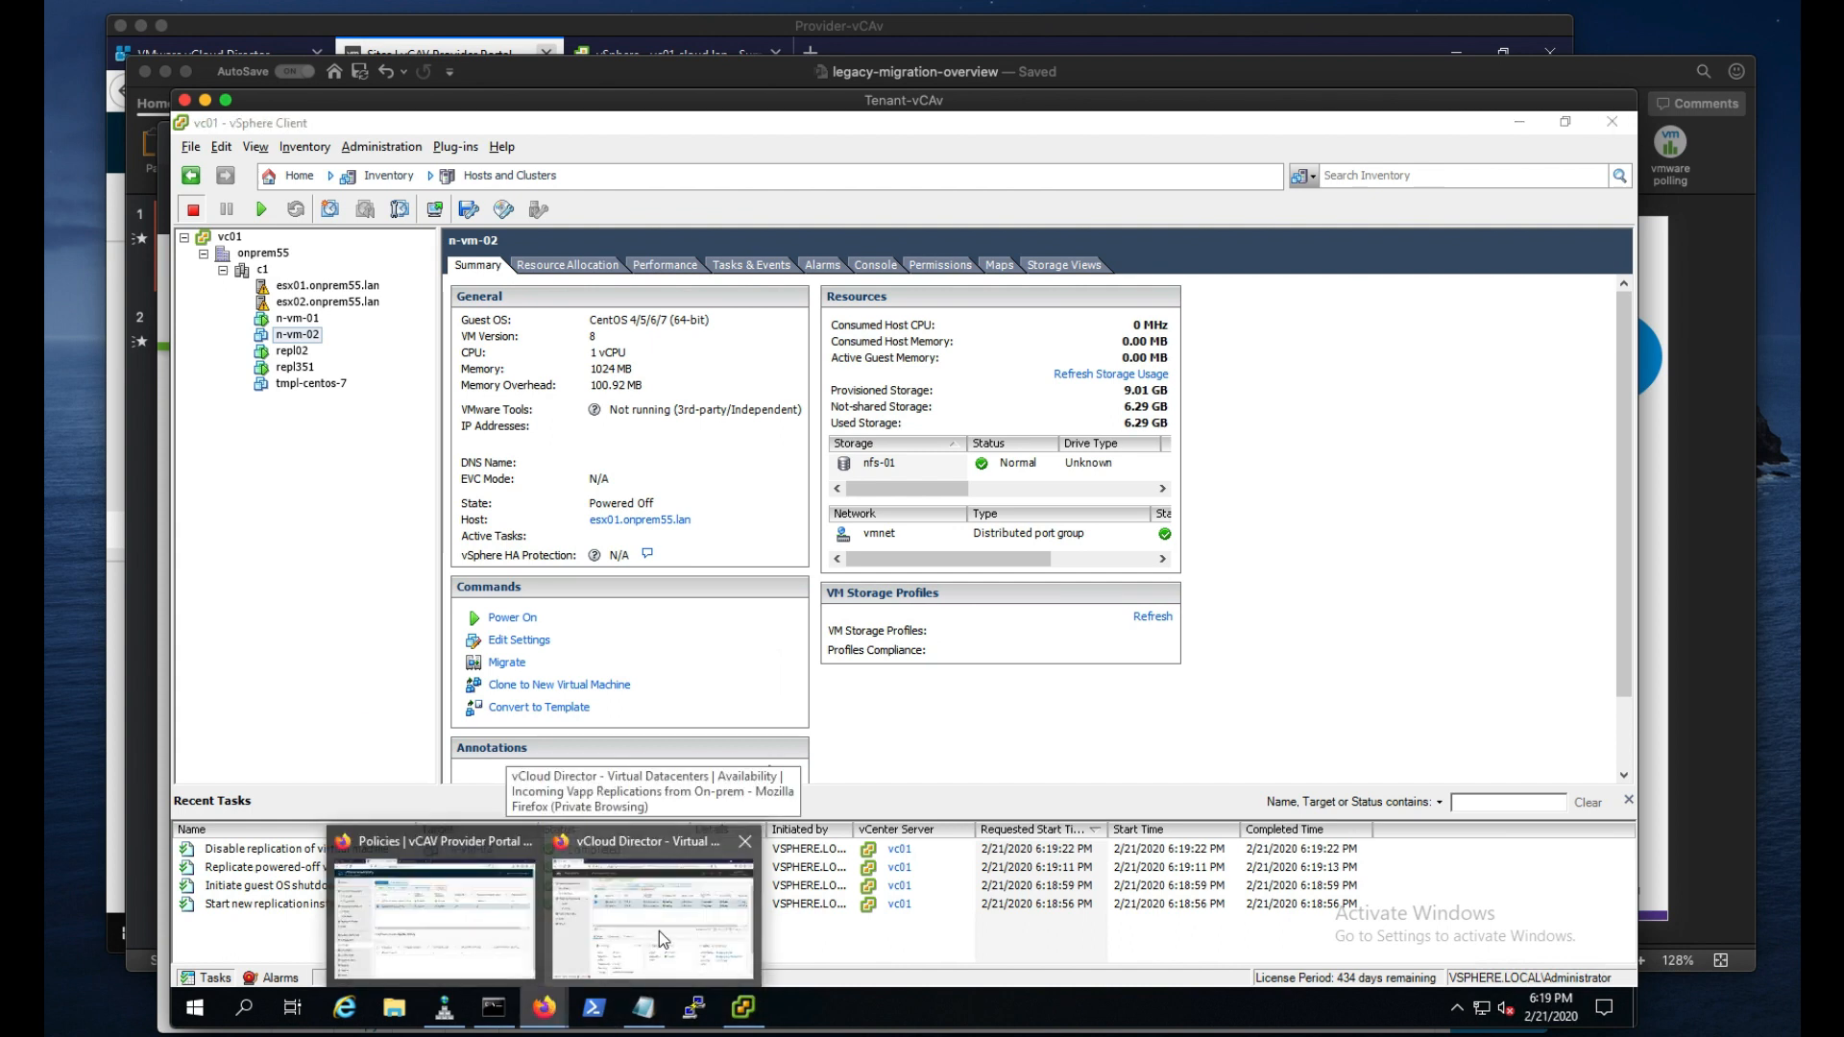
click(659, 936)
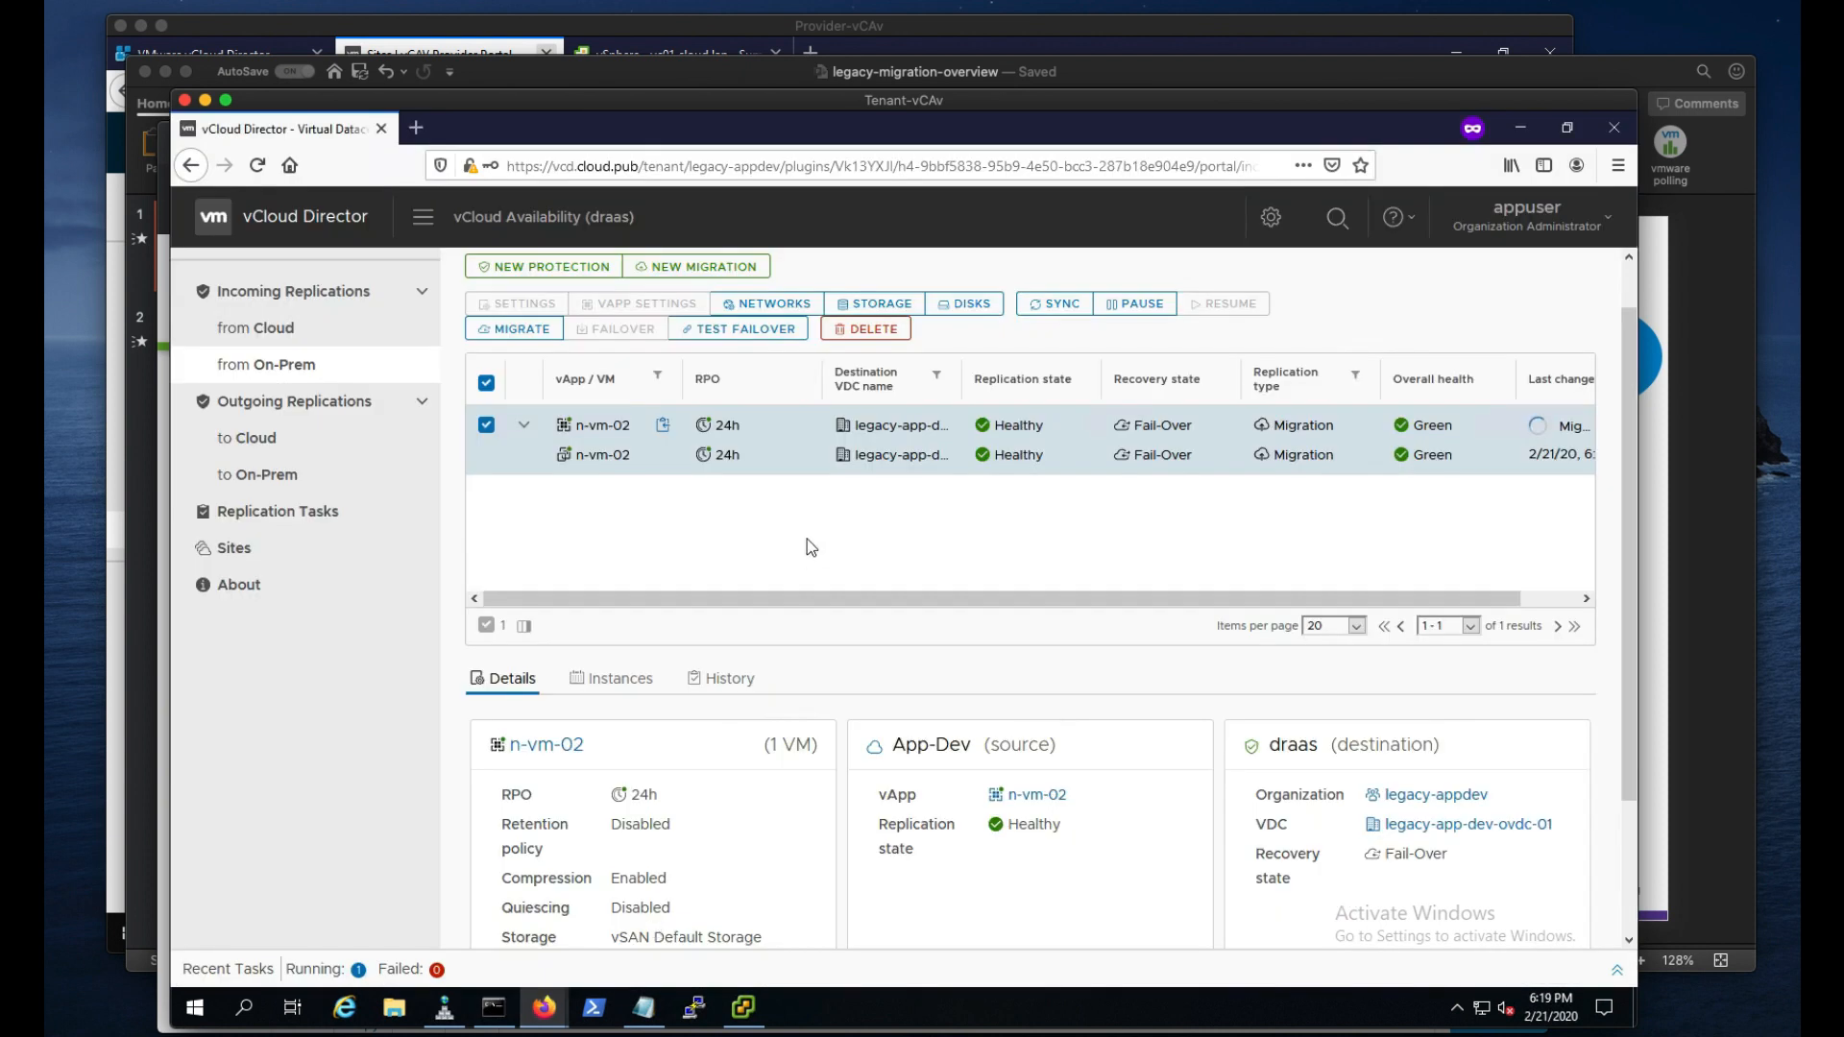
click(653, 31)
click(651, 55)
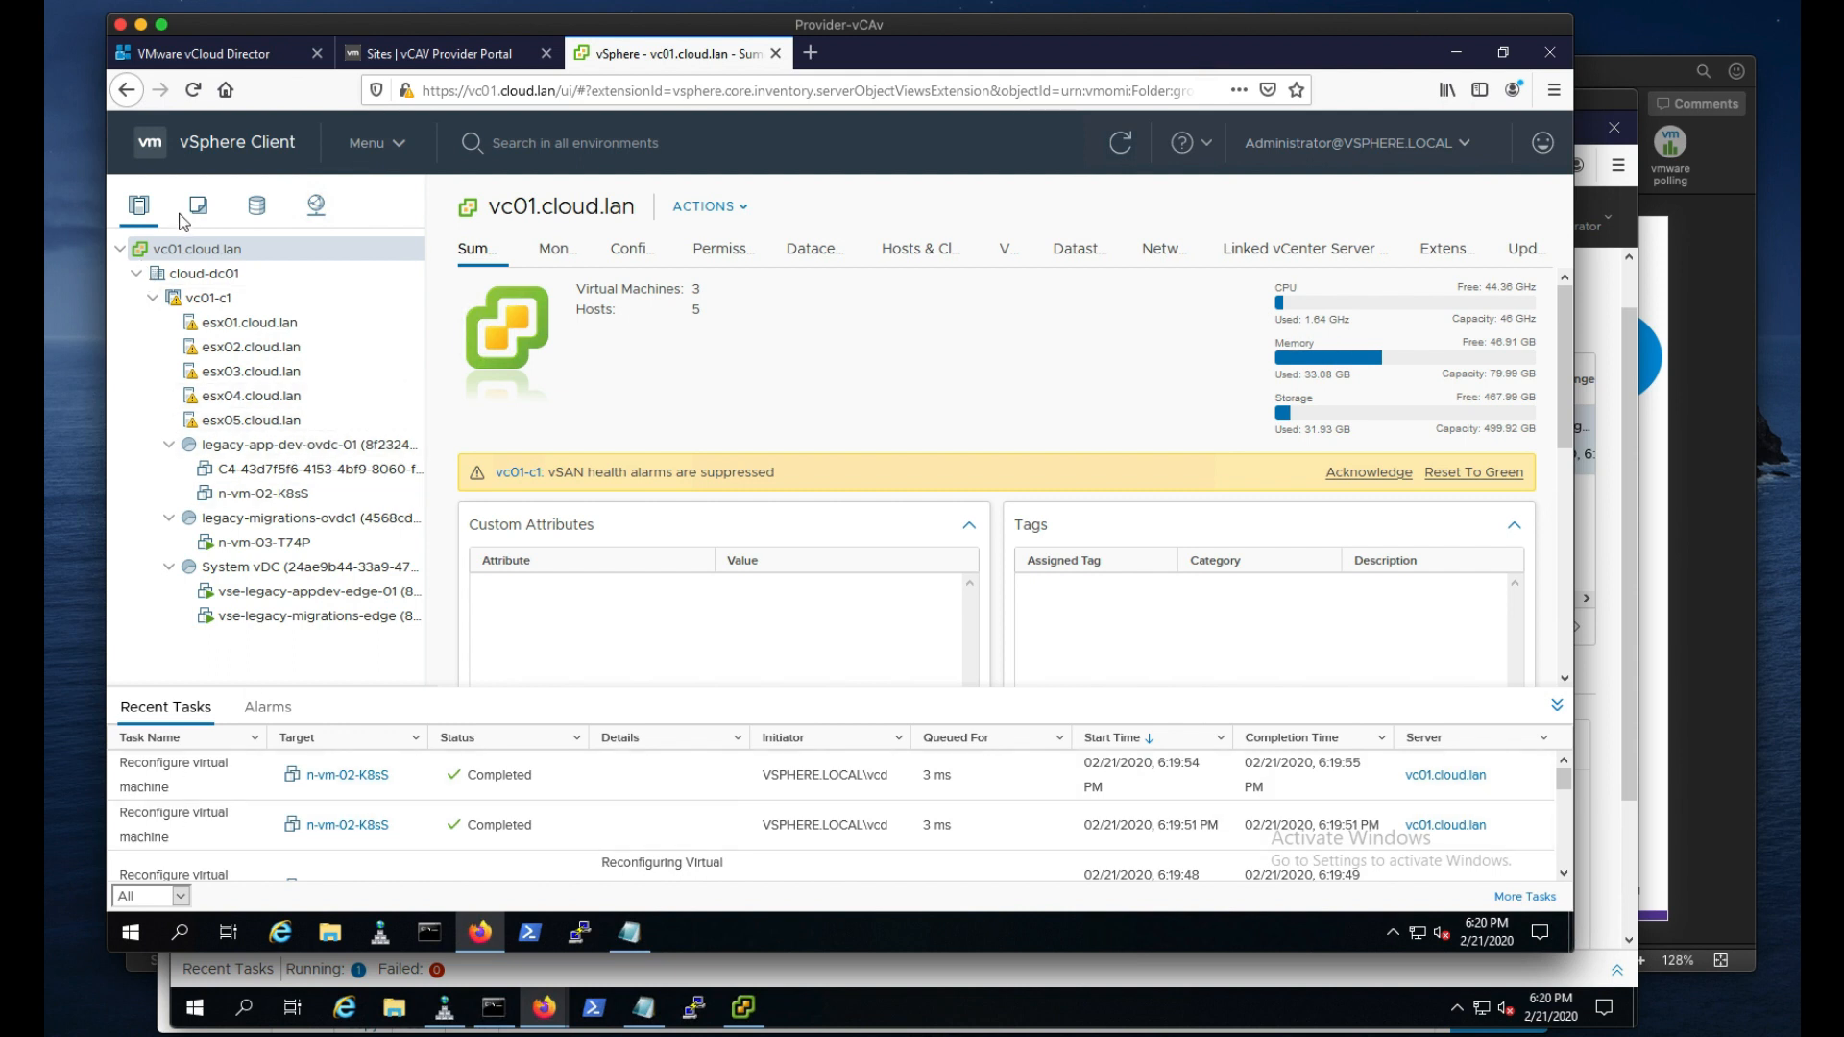
click(217, 796)
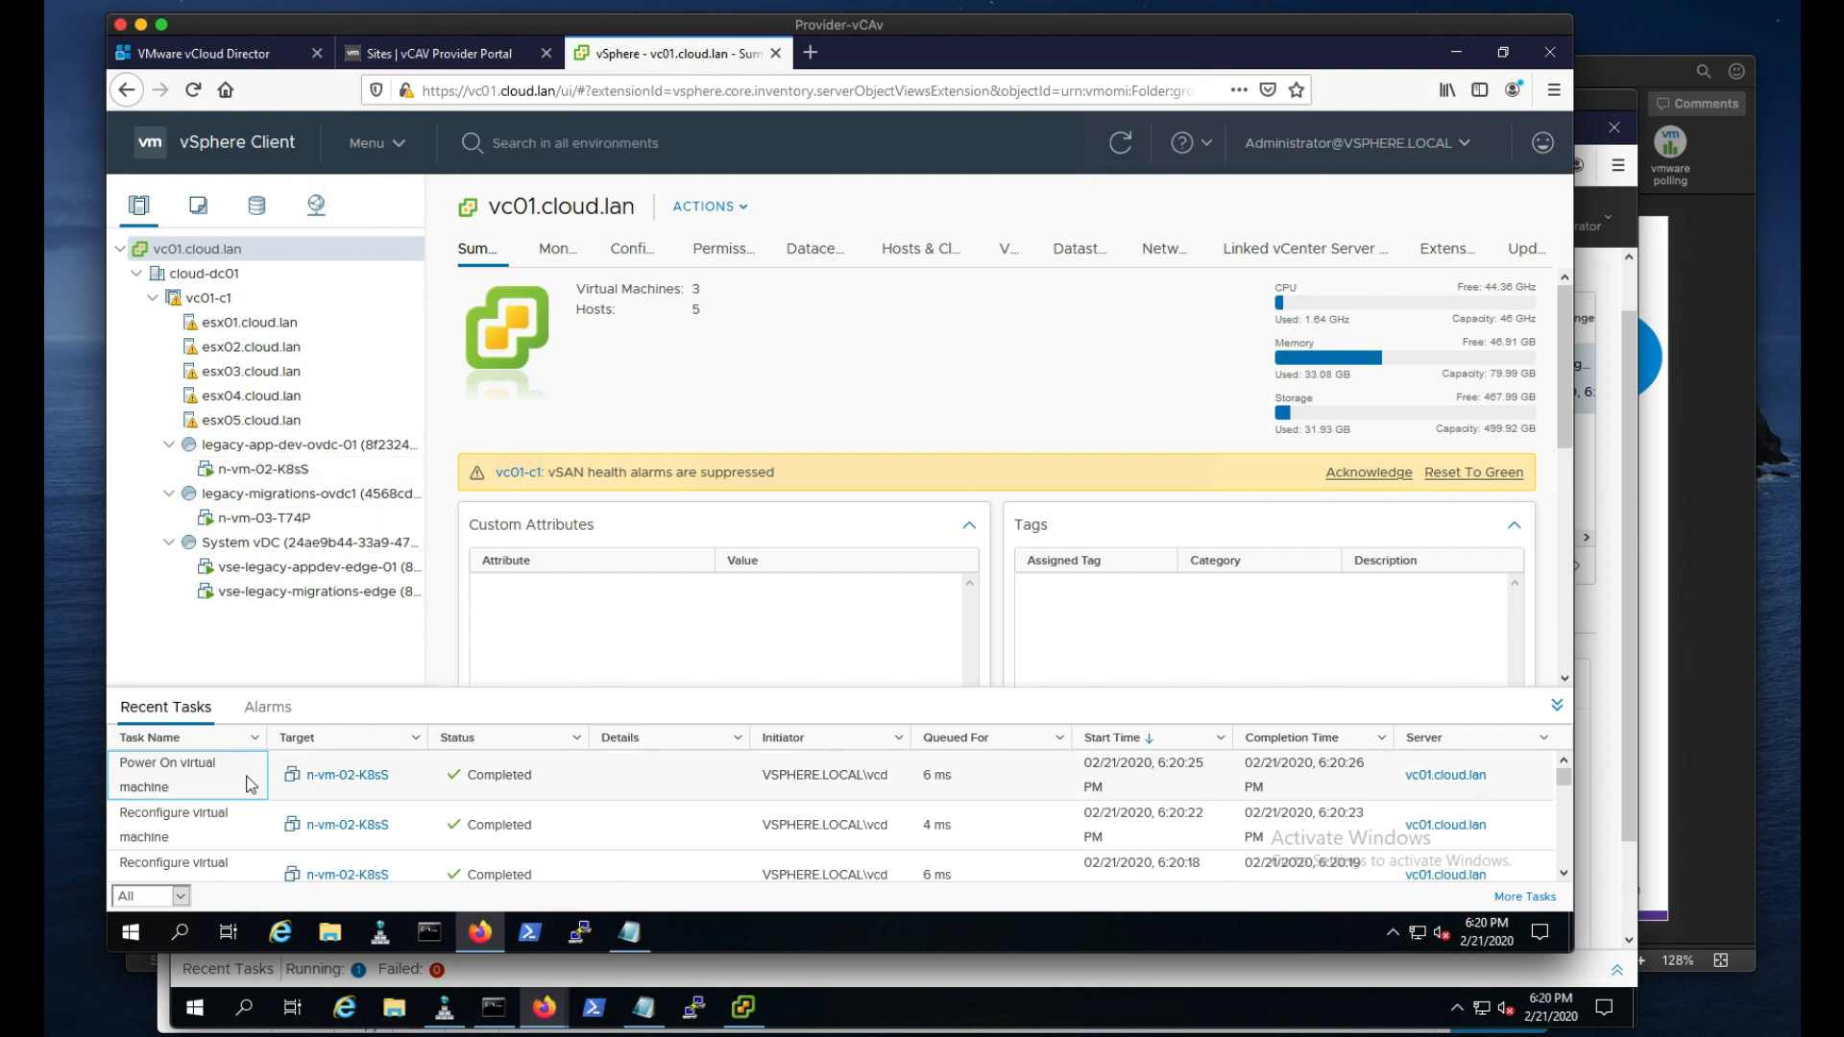
Step: Return to the tenant's vCloud Director and examine the n-vm-02 vApp's details in the legacy-app-dev-ovdc-01 datacenter
click(1602, 106)
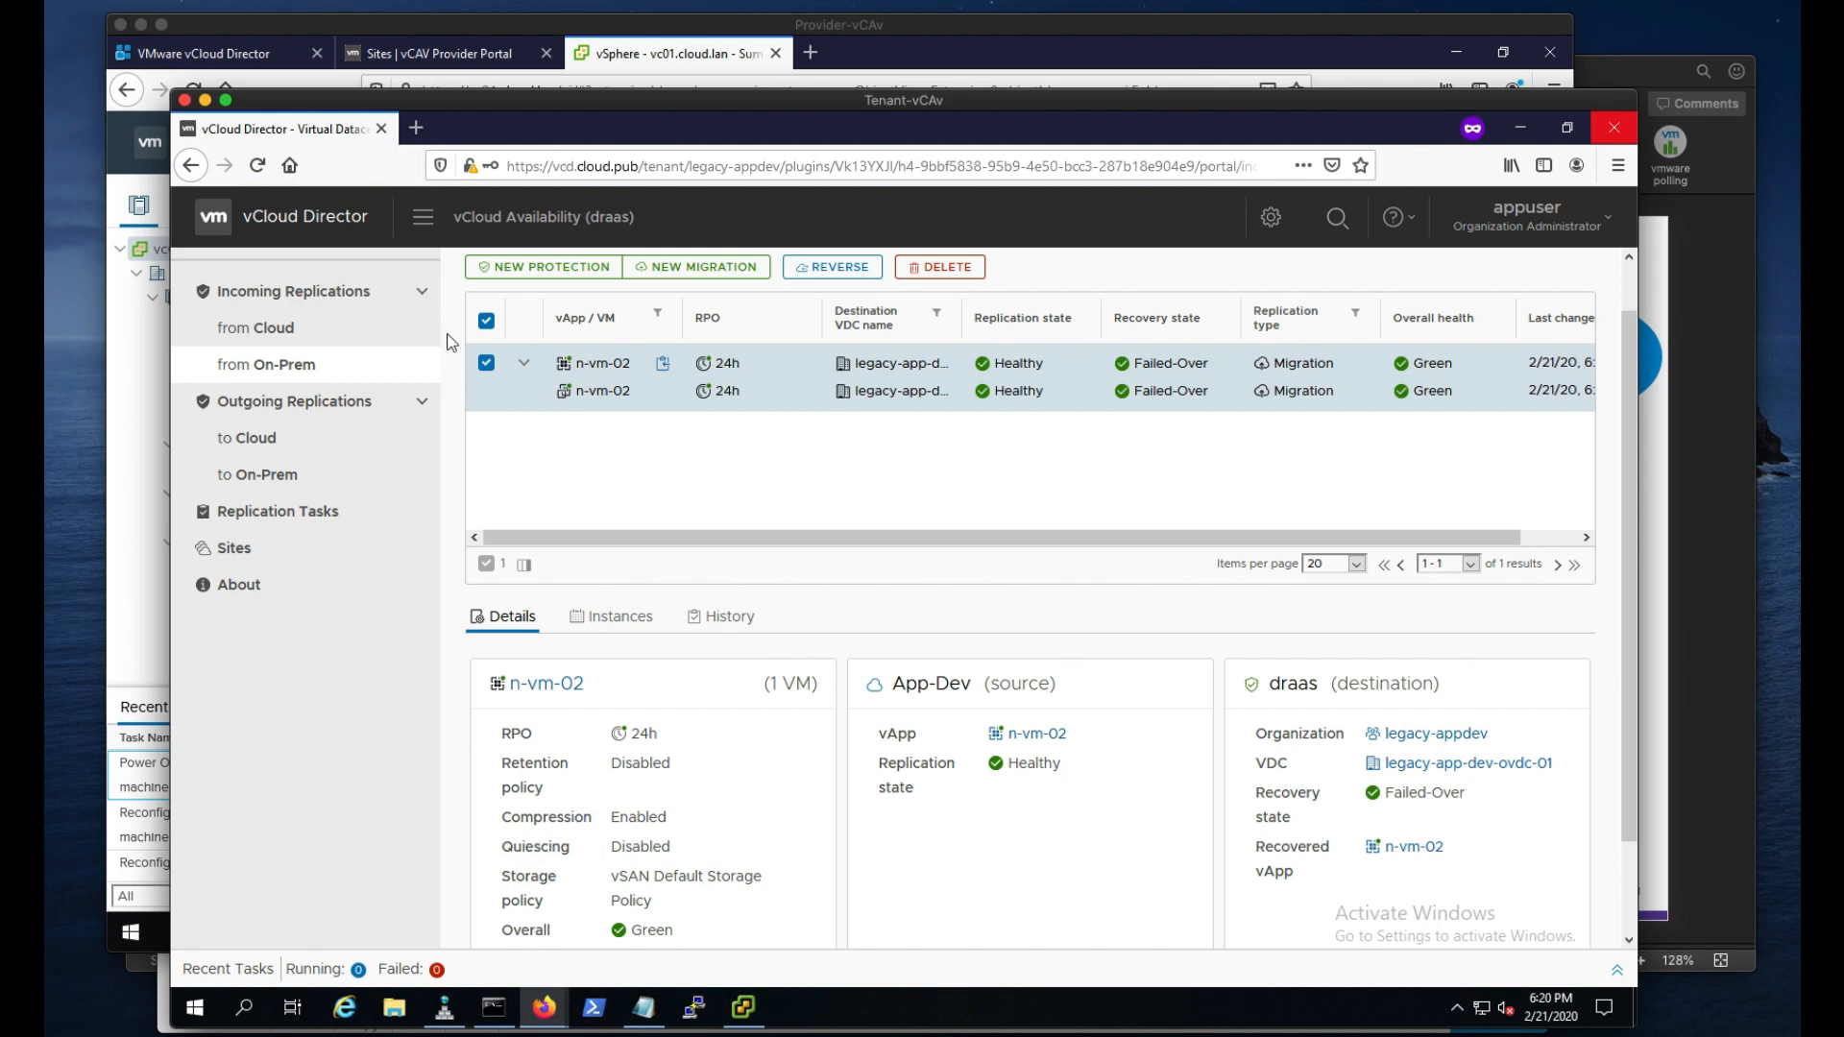
click(422, 216)
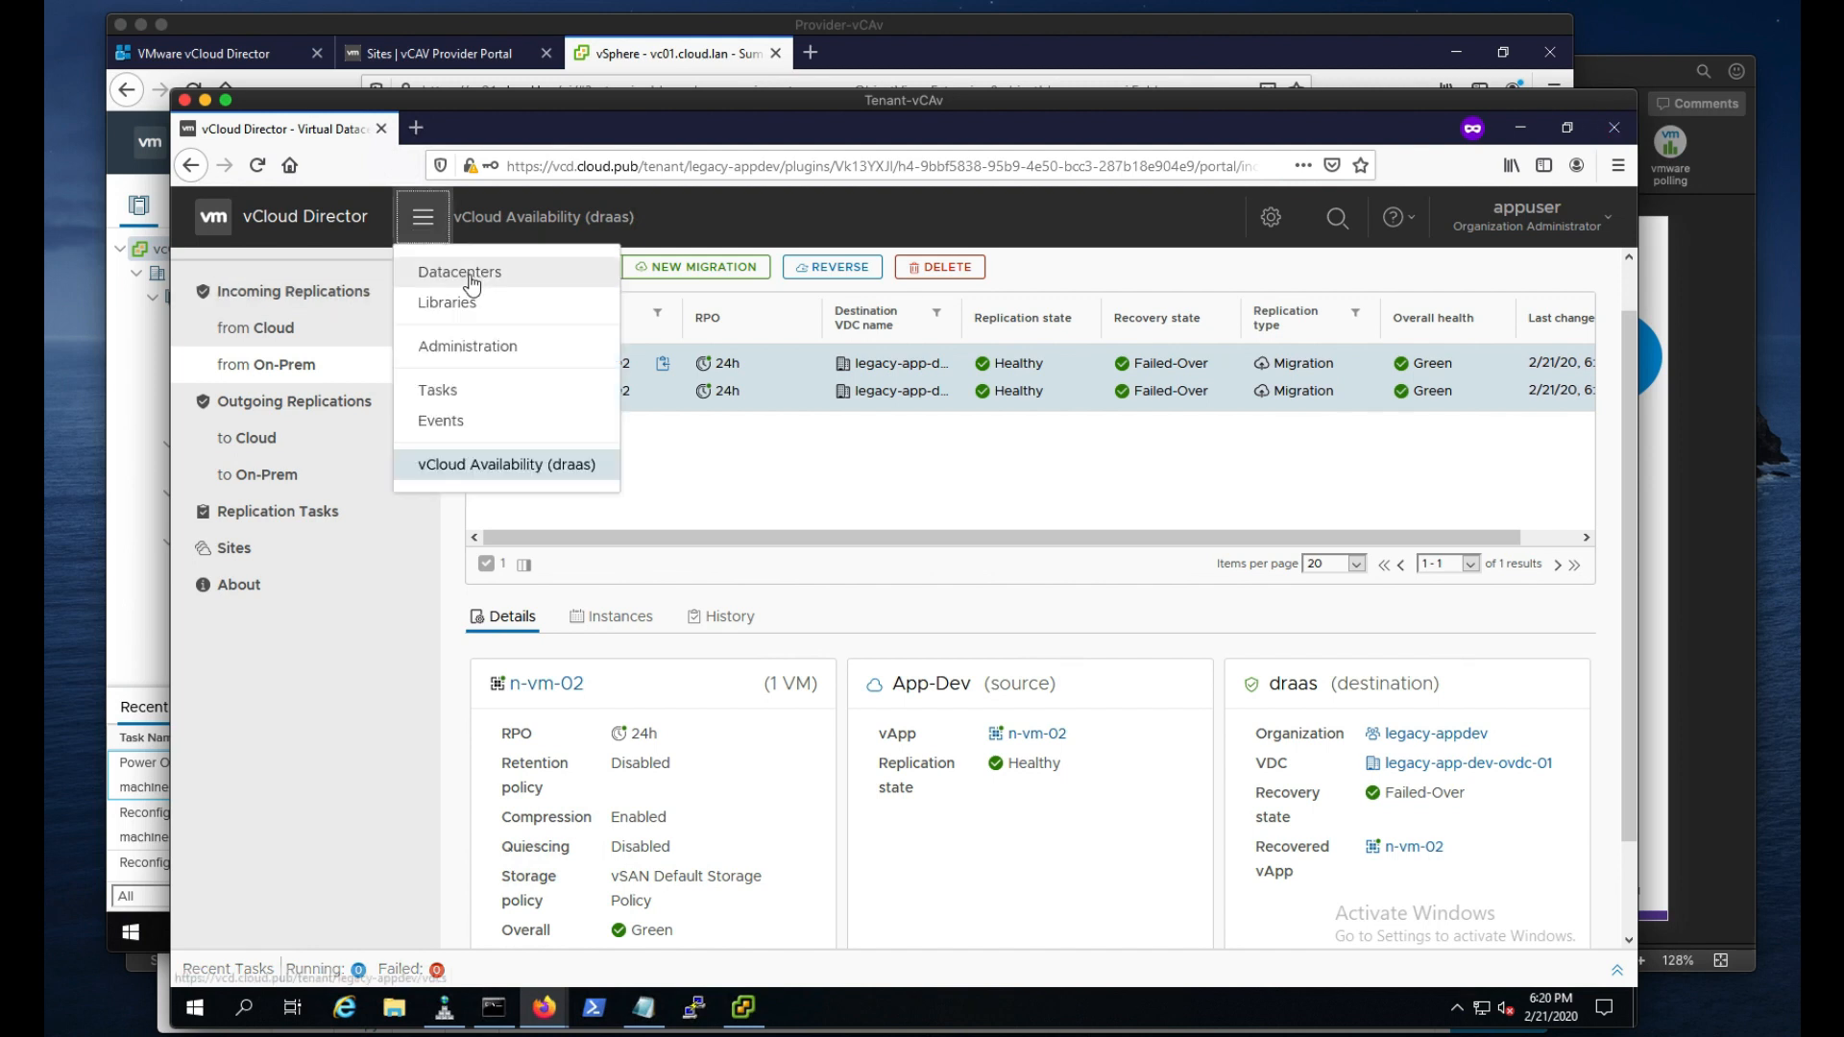
click(471, 278)
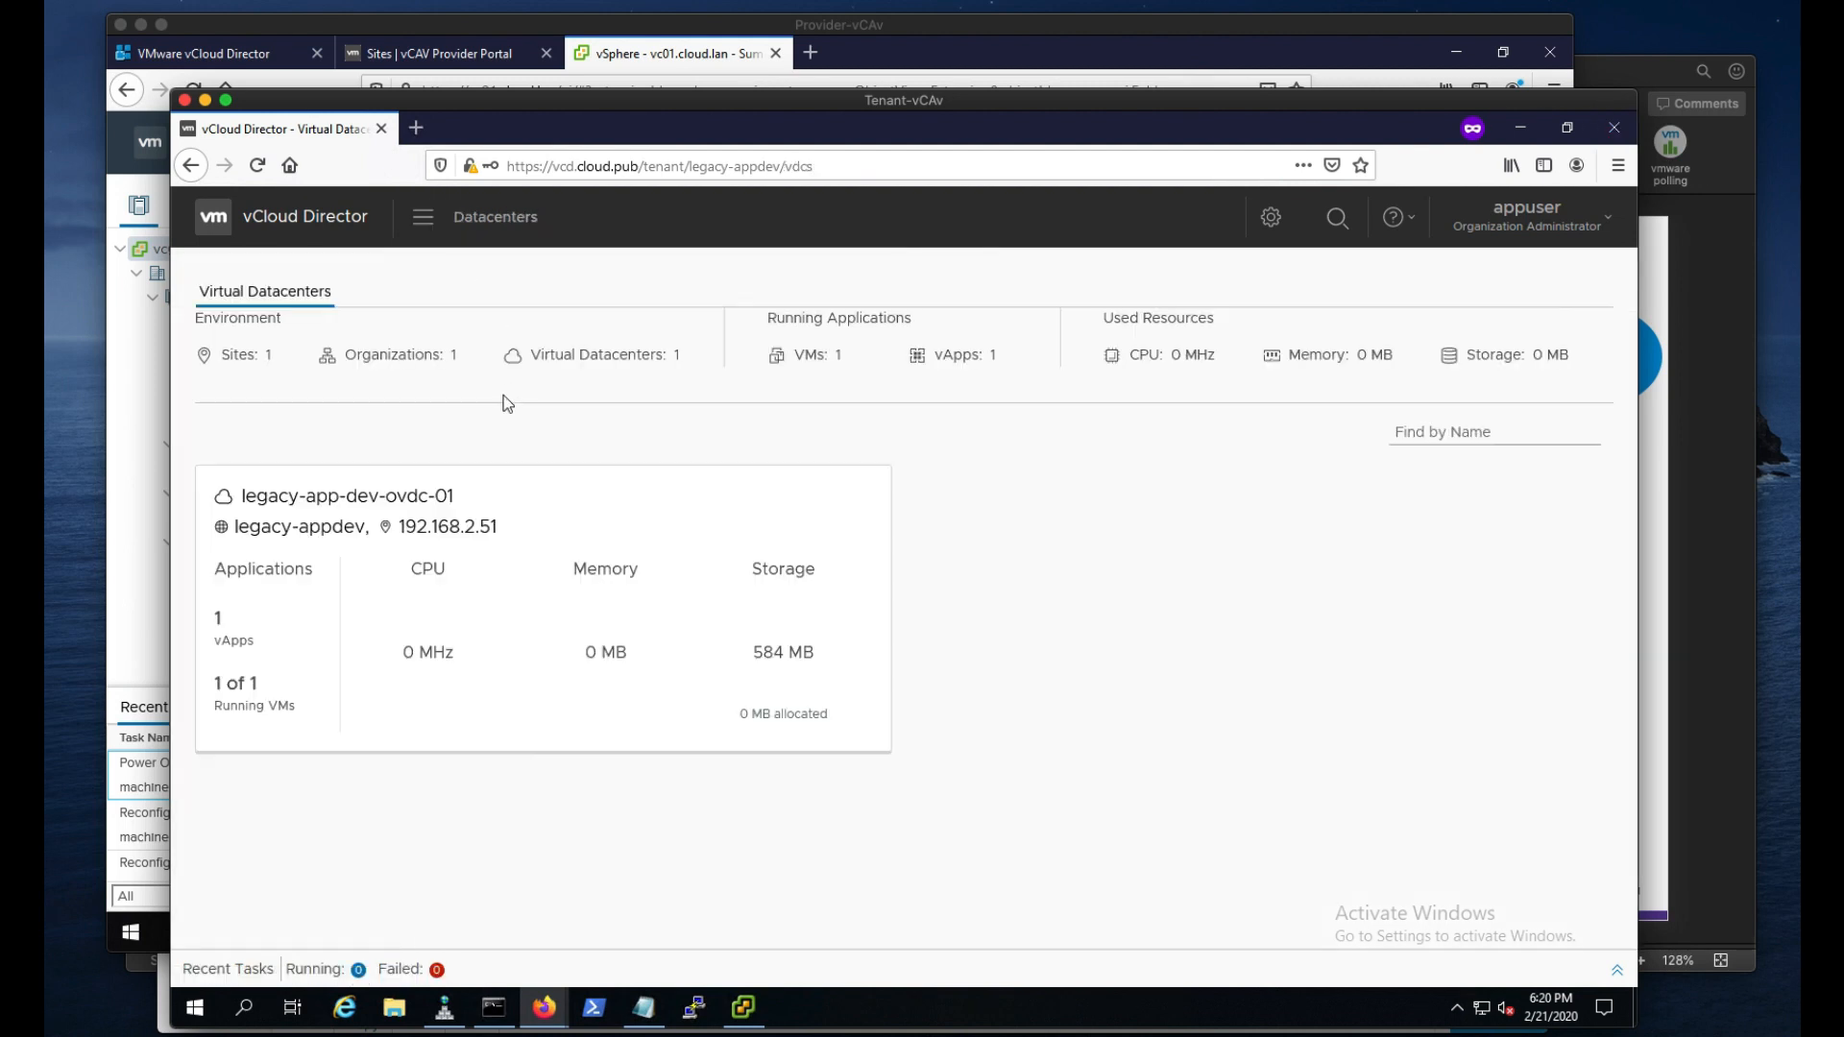
click(235, 658)
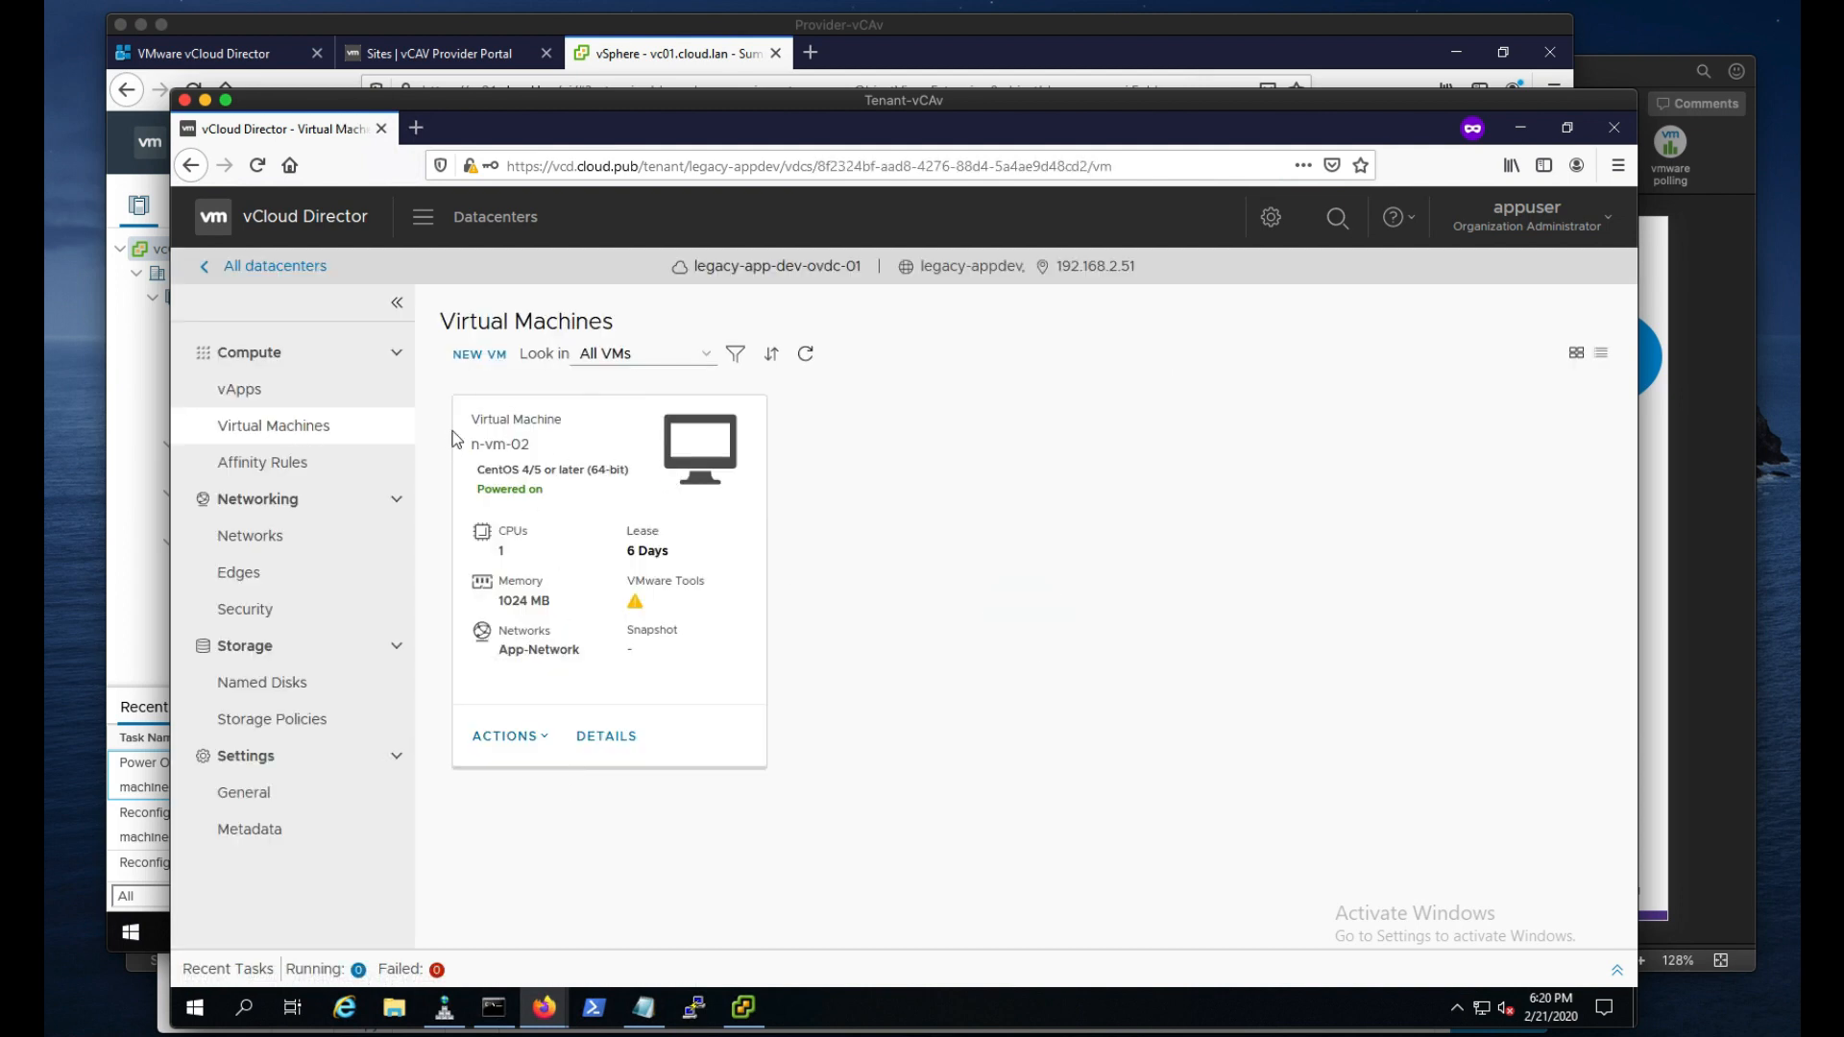
click(243, 403)
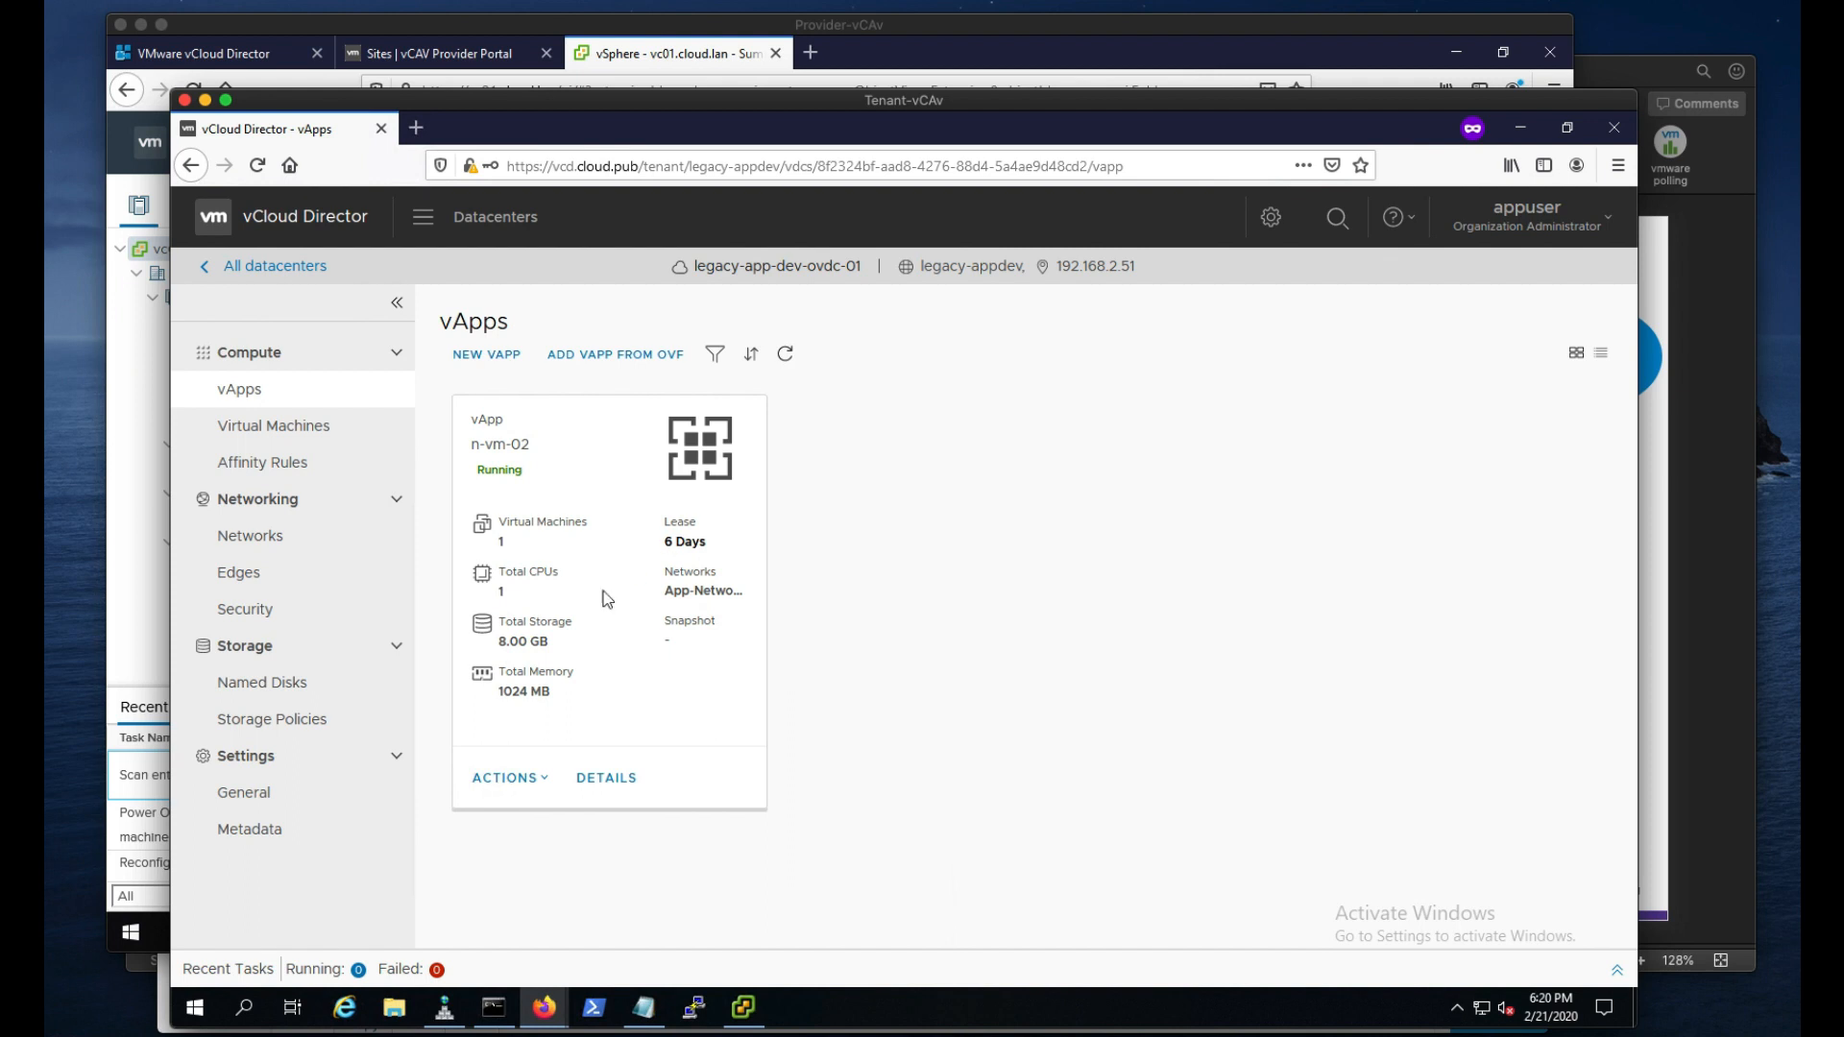
click(603, 779)
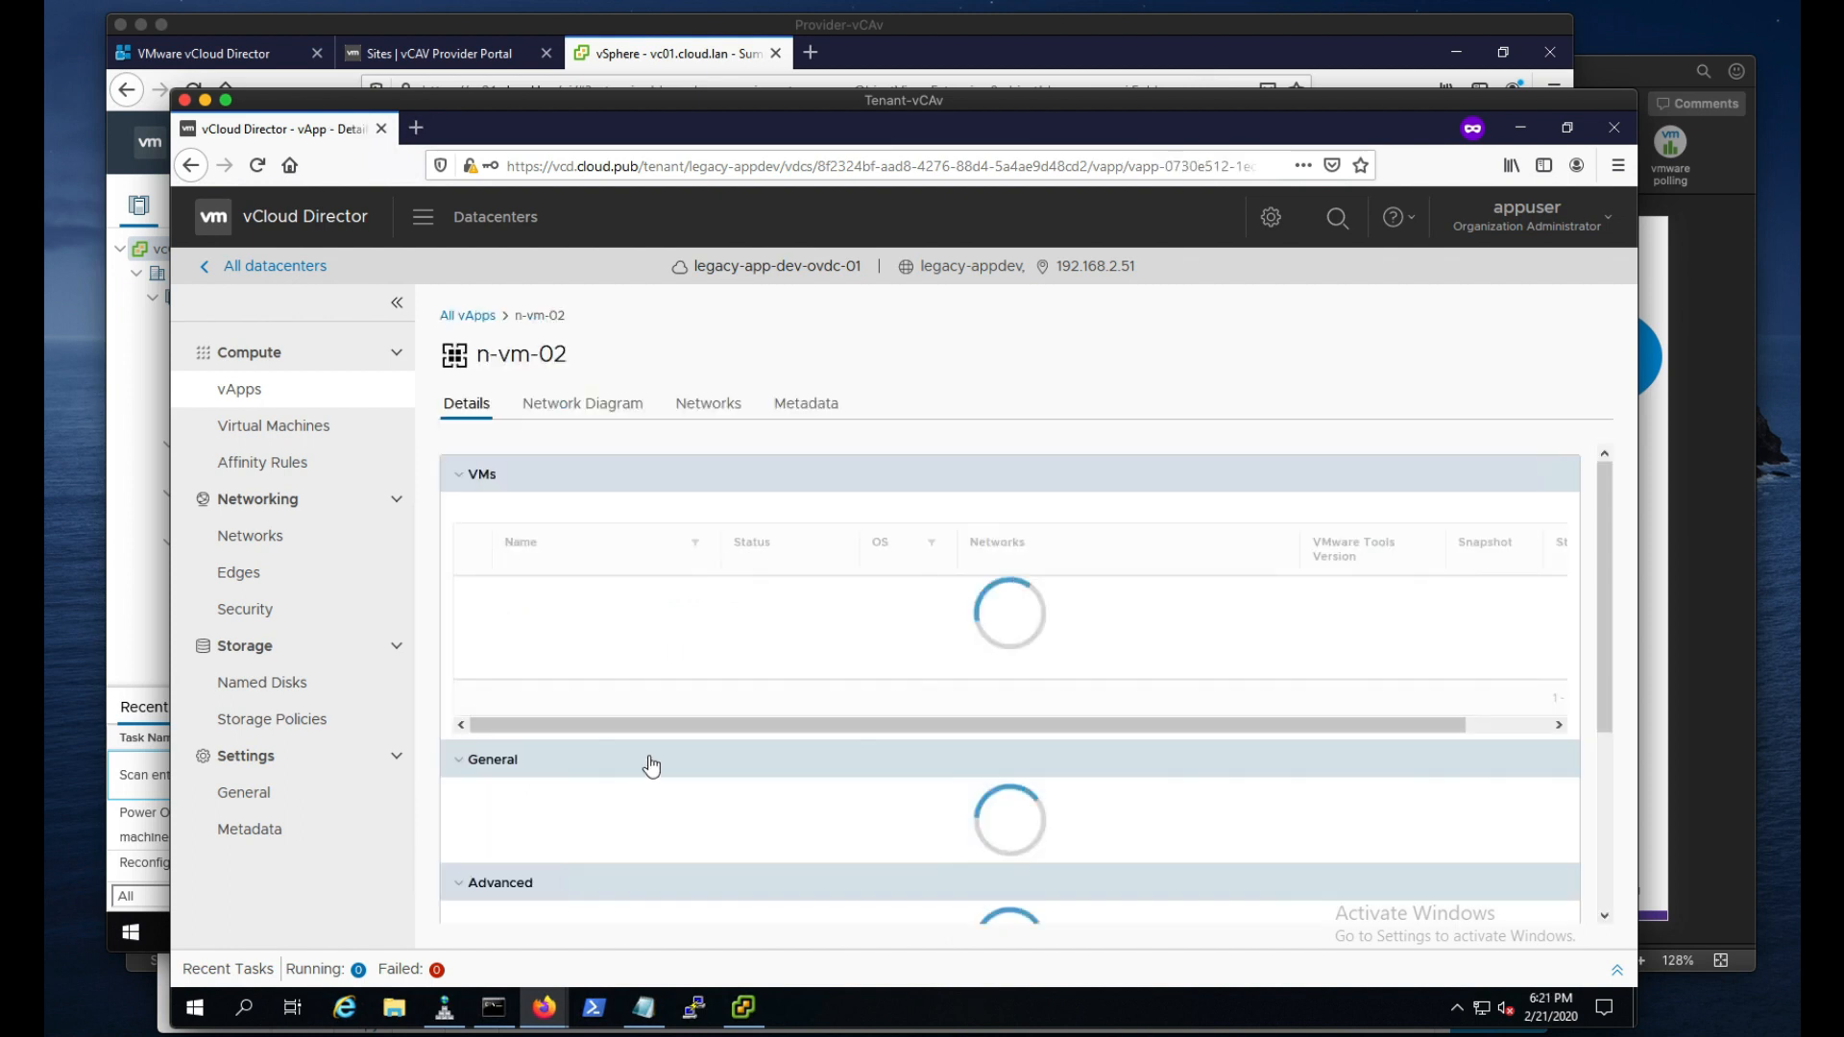
drag(1597, 594, 1598, 851)
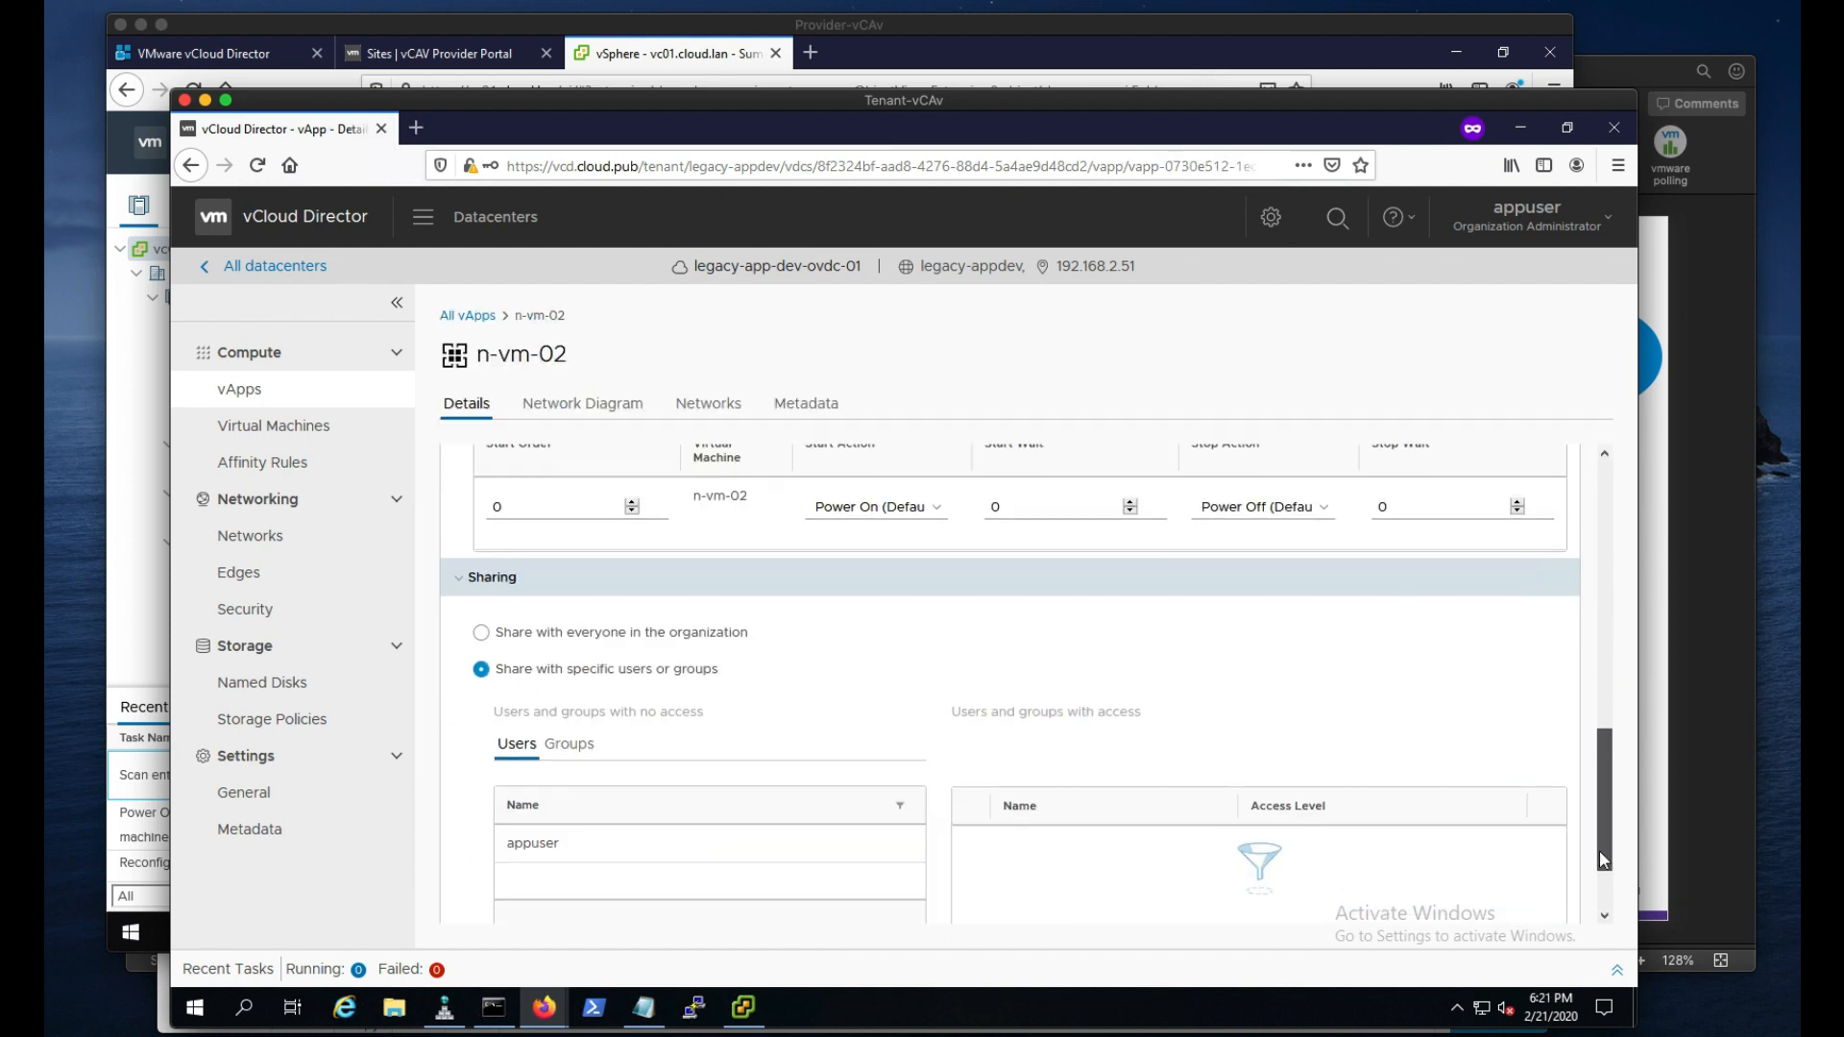
Step: Open the n-vm-02 virtual machine's details and examine its hardware, hard disk and NIC settings
click(337, 433)
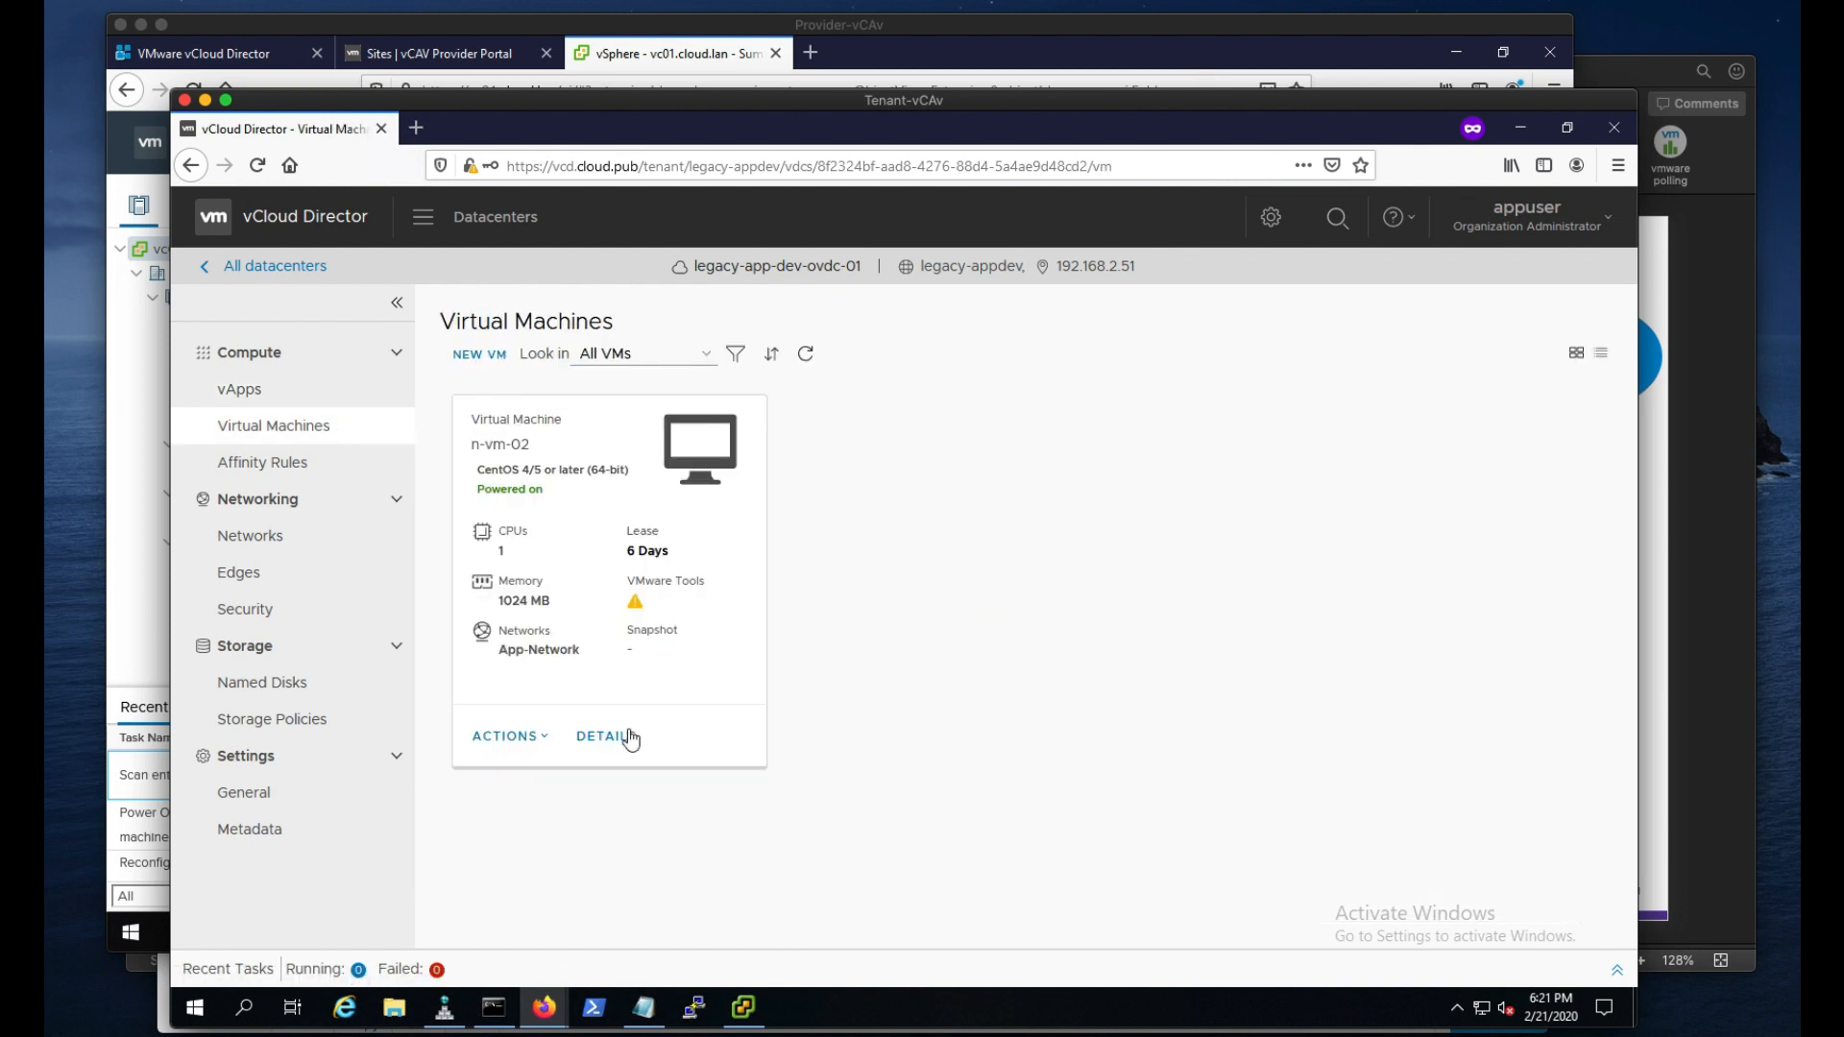
click(619, 739)
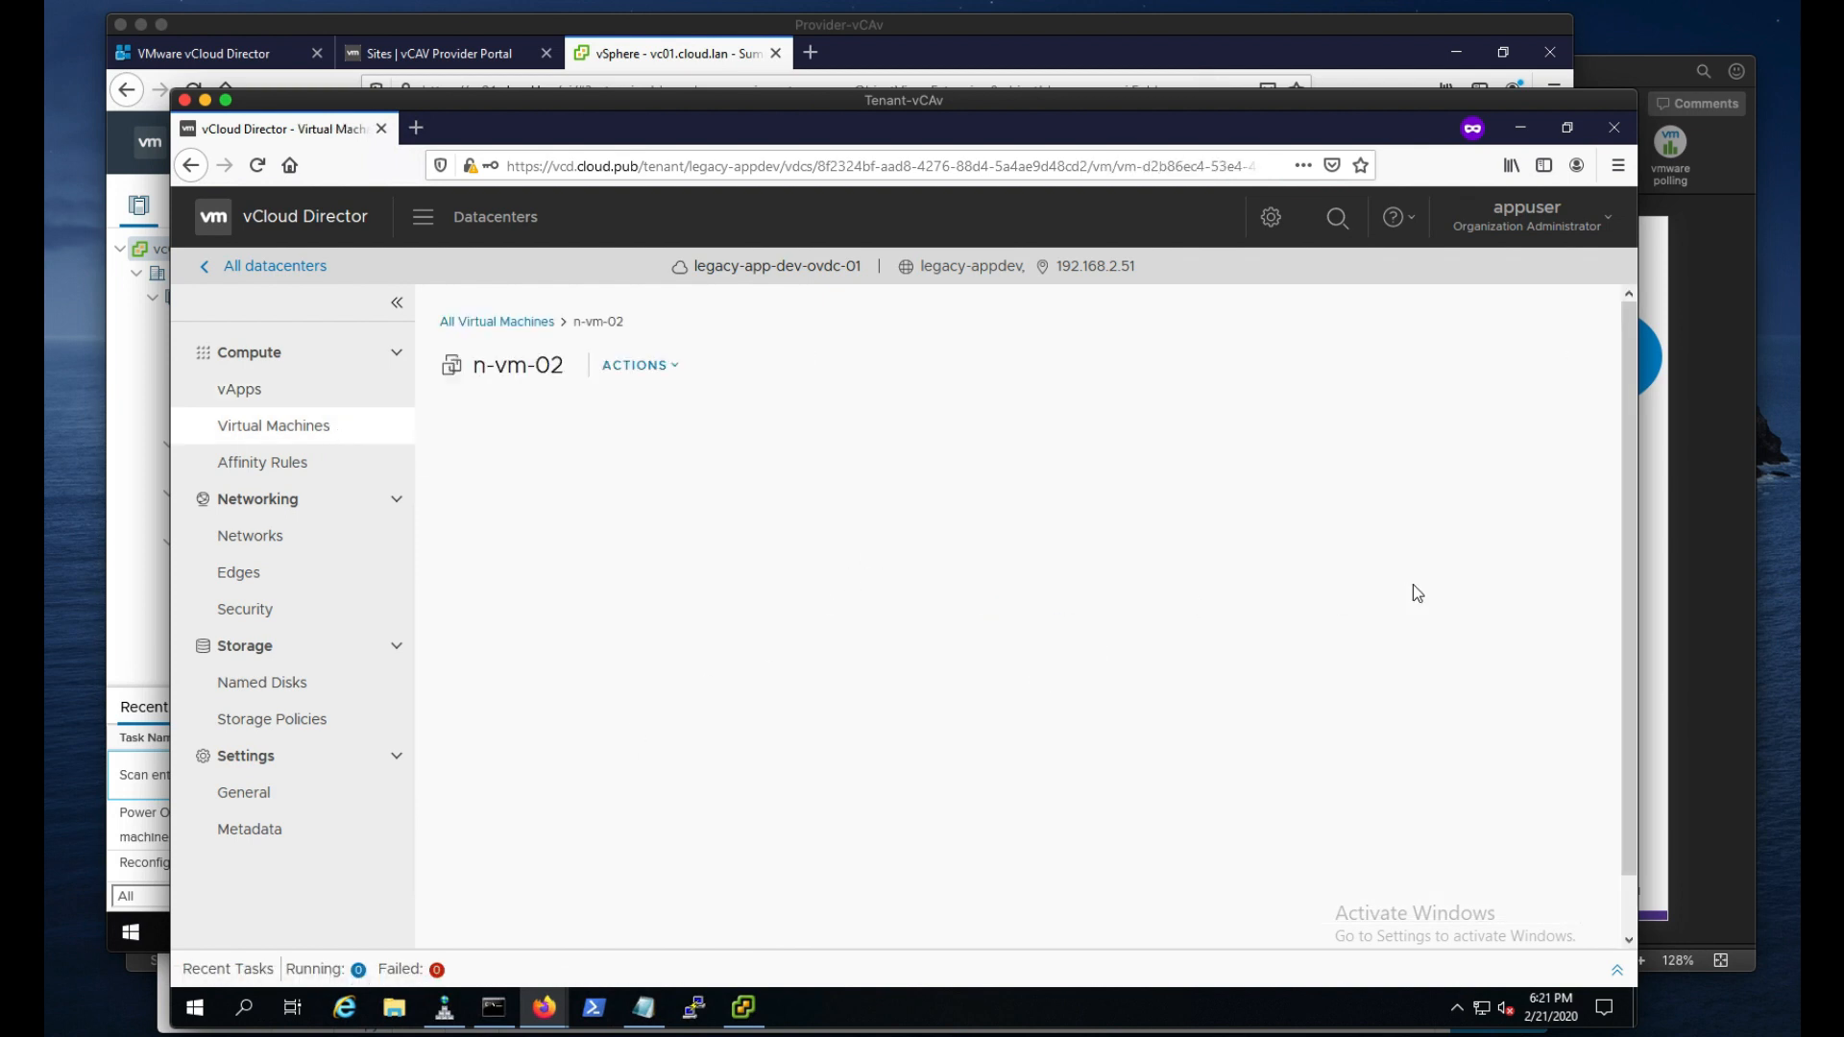
click(601, 832)
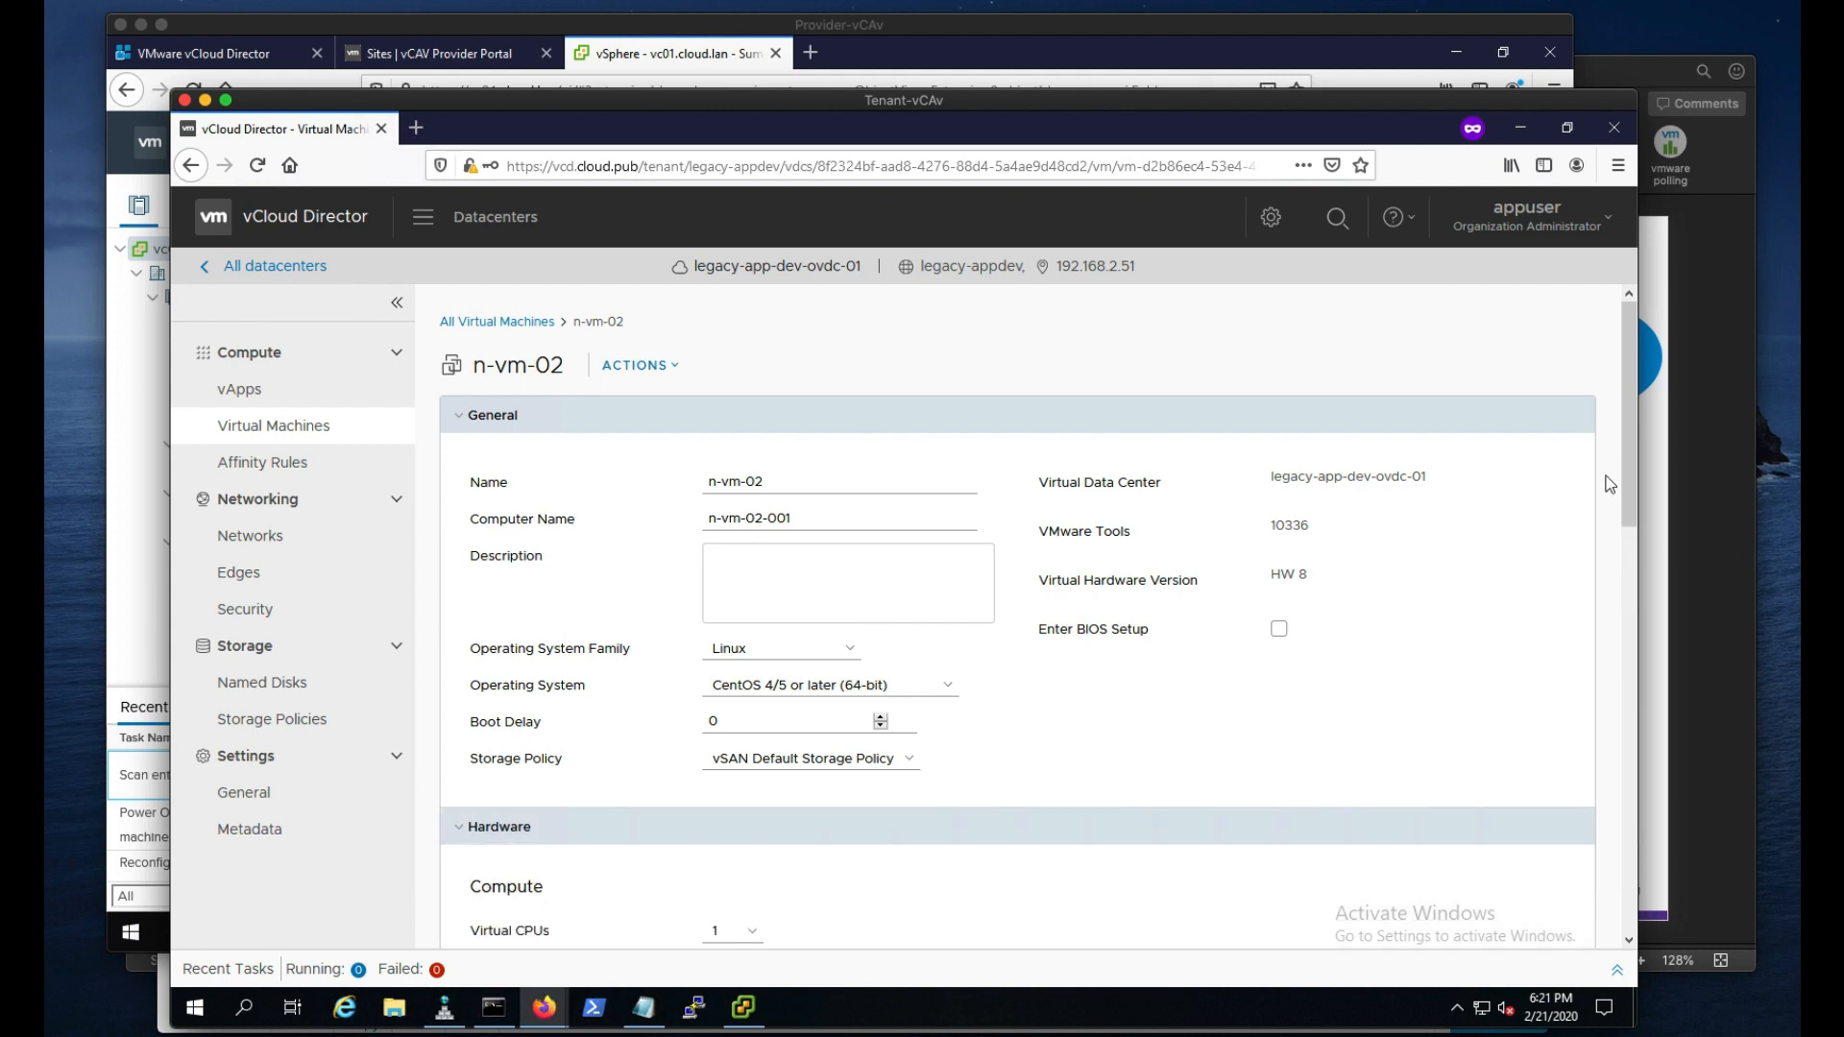
scroll(1633, 562, down, 1)
scroll(1633, 562, down, 10)
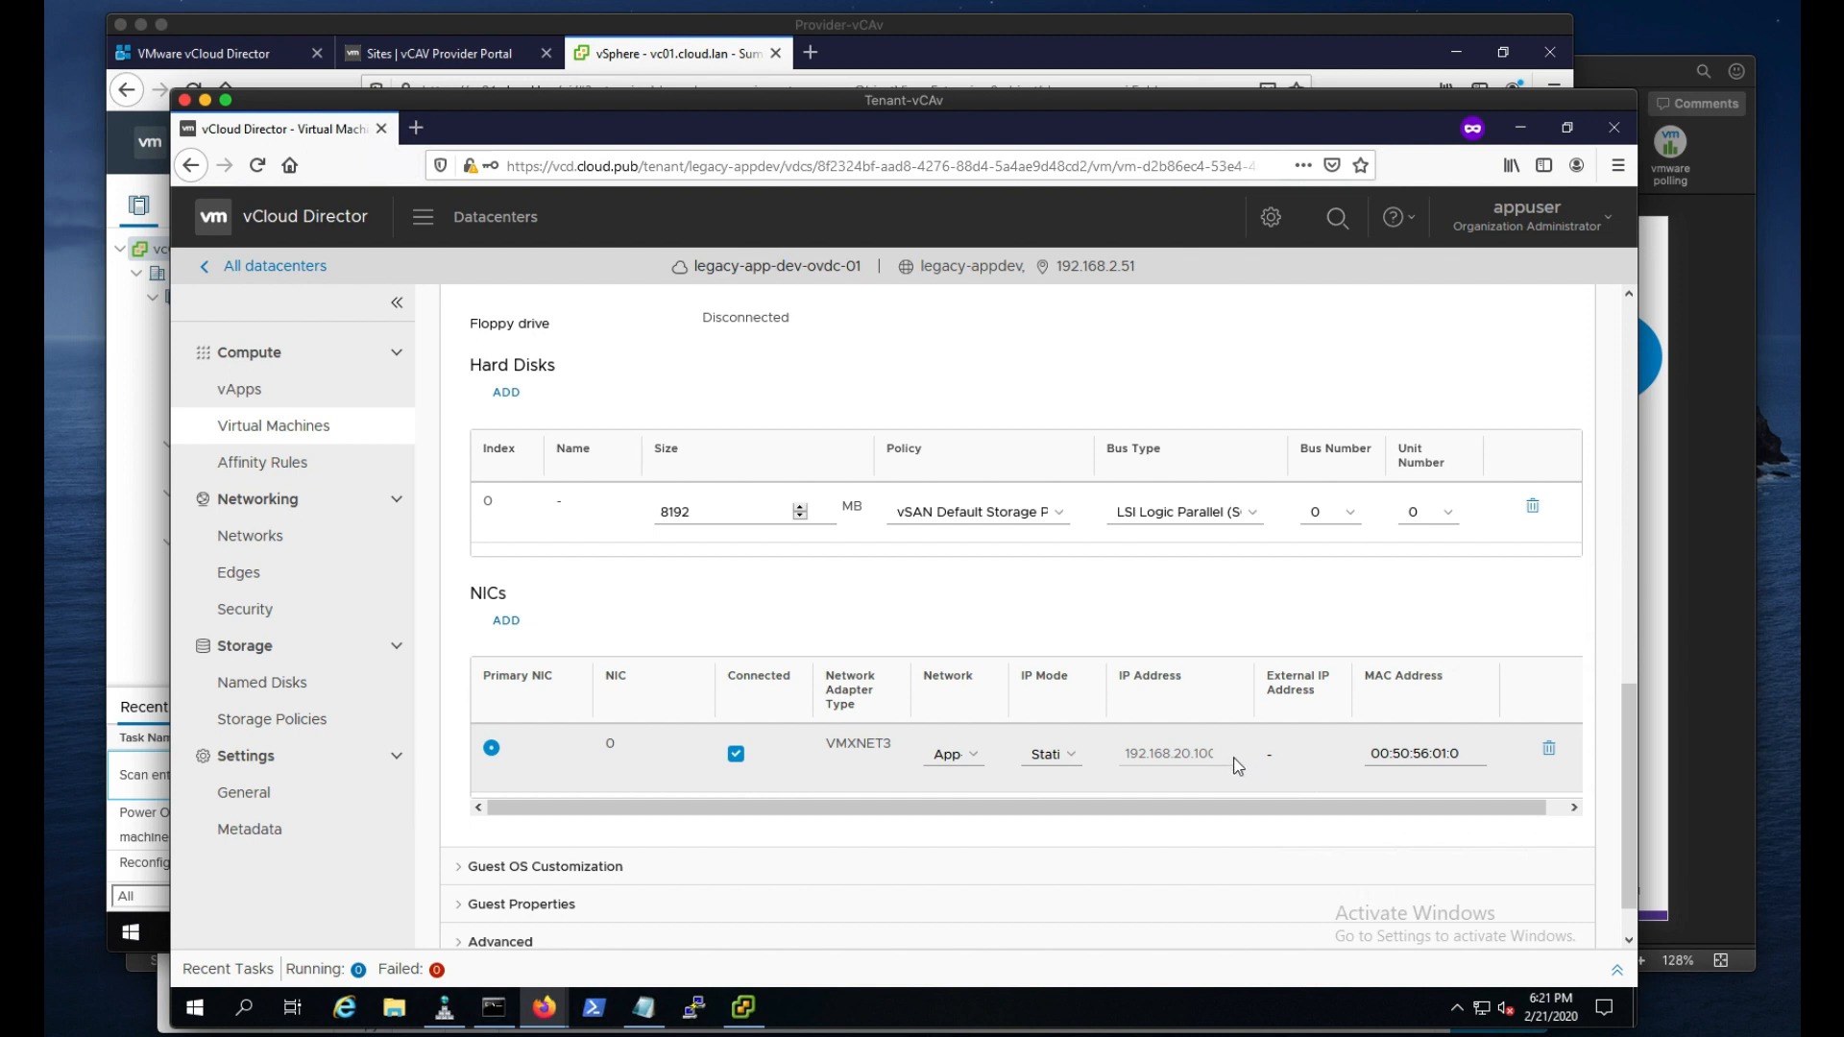
Step: Go back to vCloud Availability (draas) and view the incoming vApp replications from On-Prem
click(276, 426)
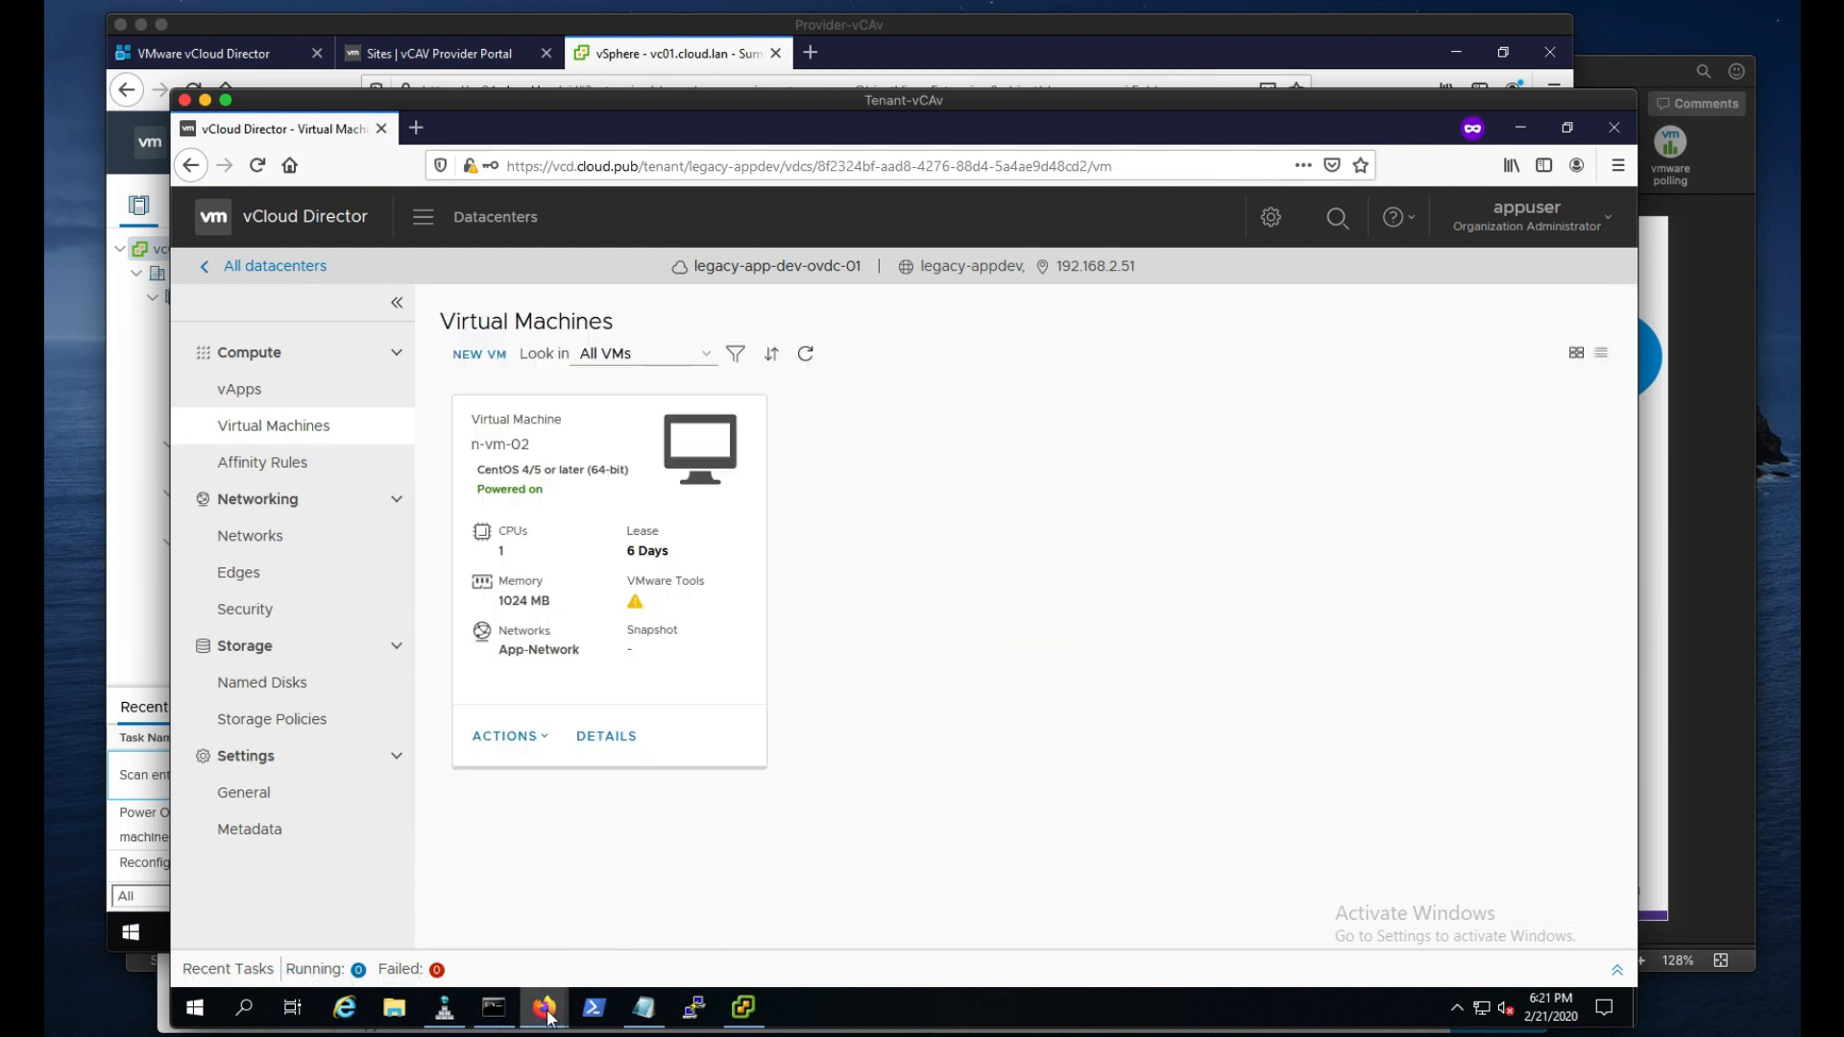
click(435, 235)
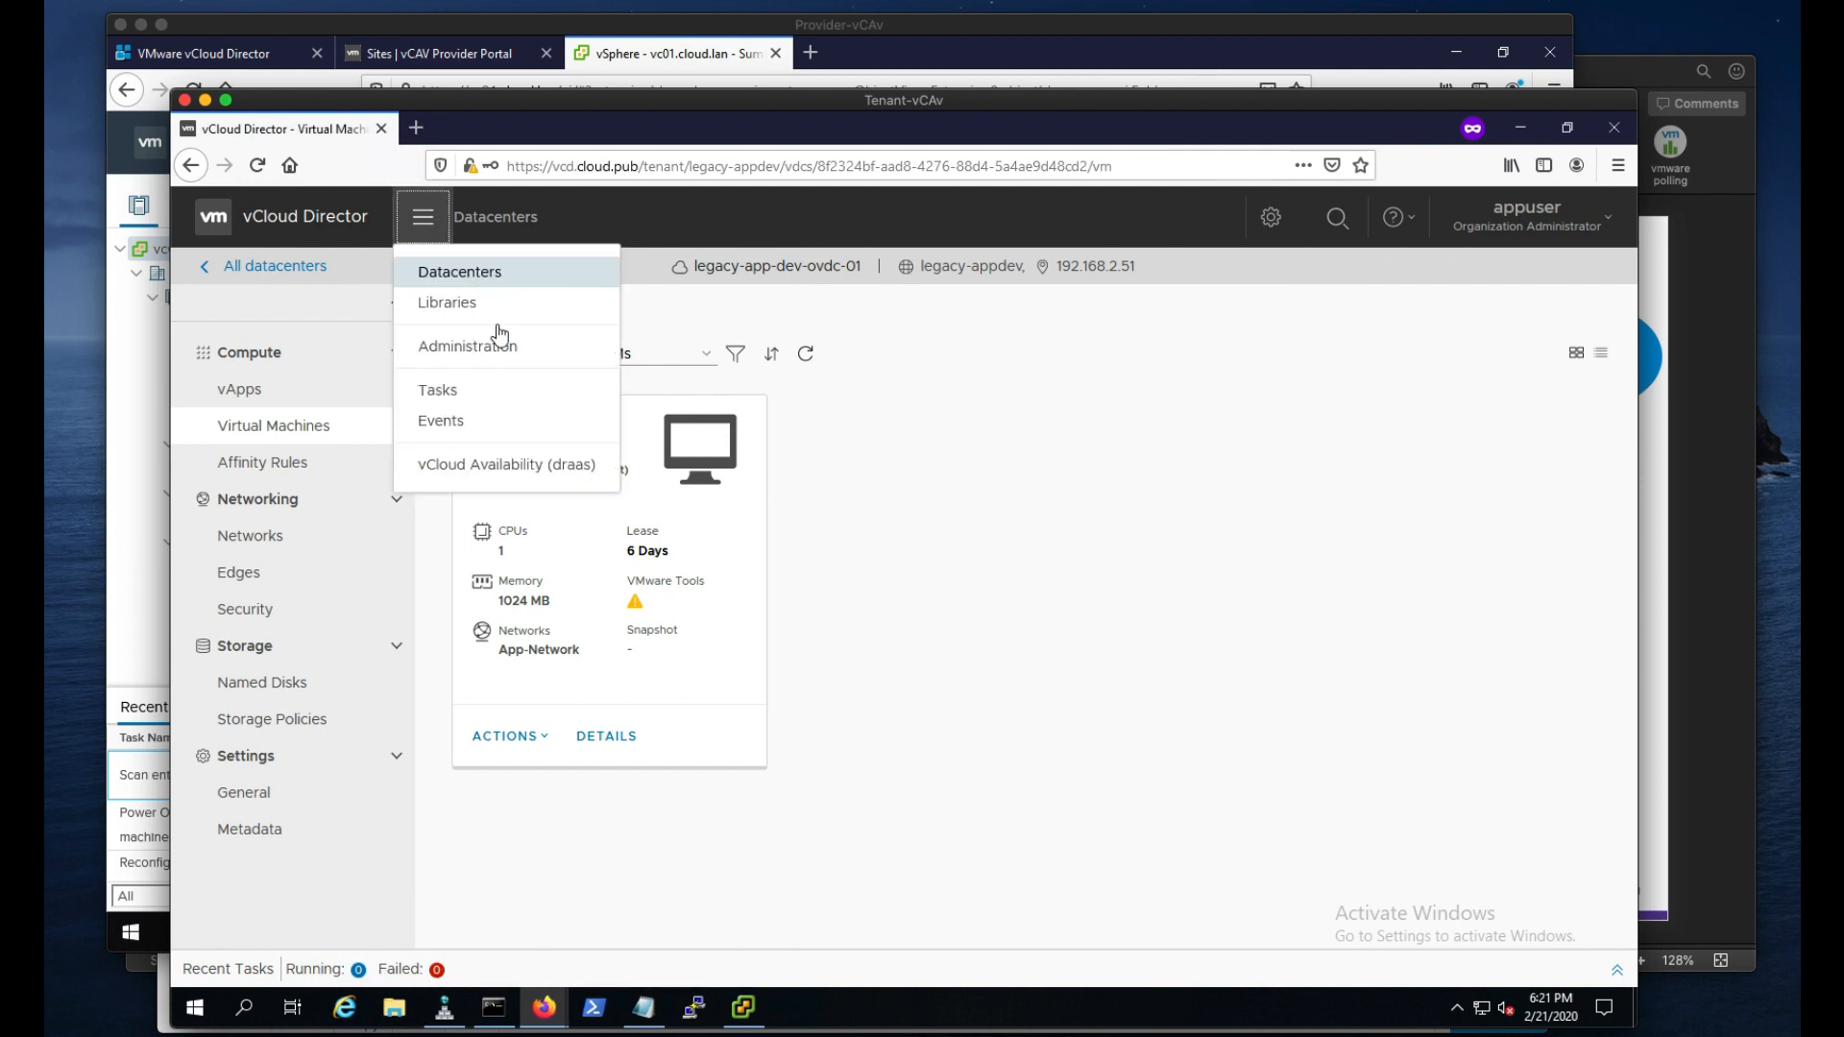
click(506, 468)
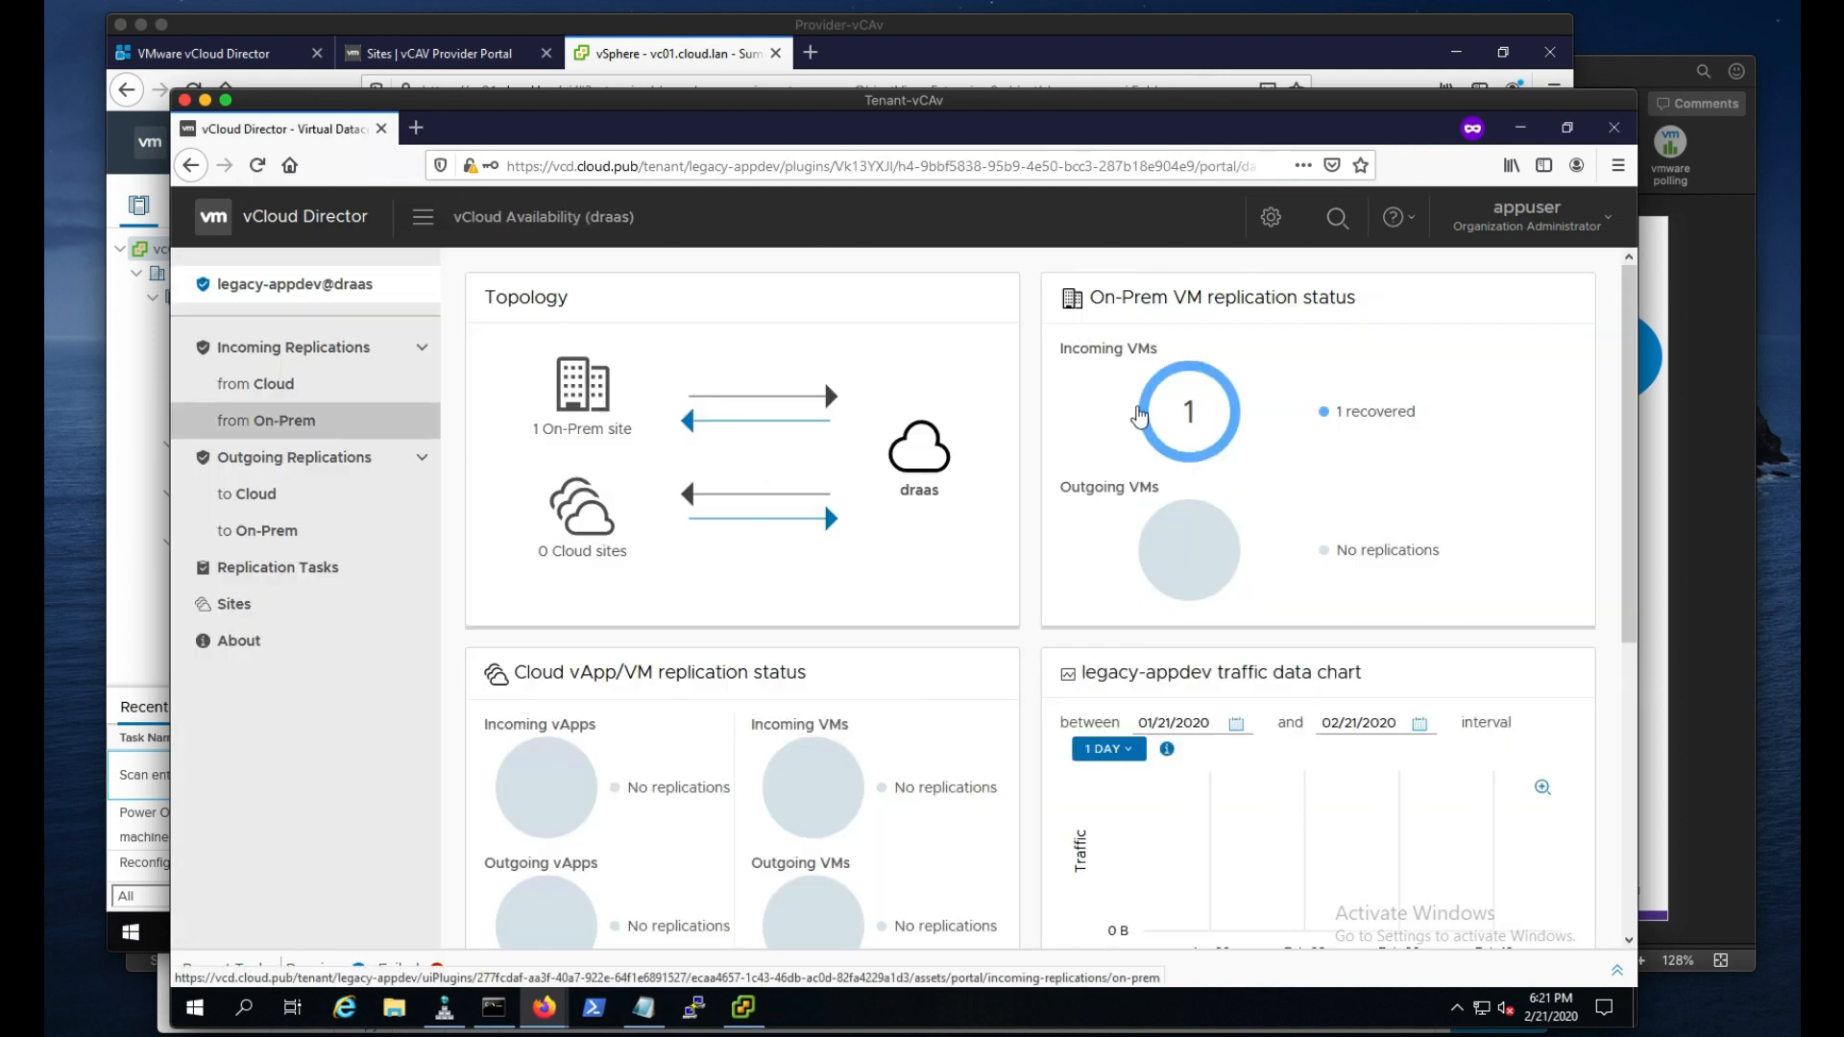
click(280, 422)
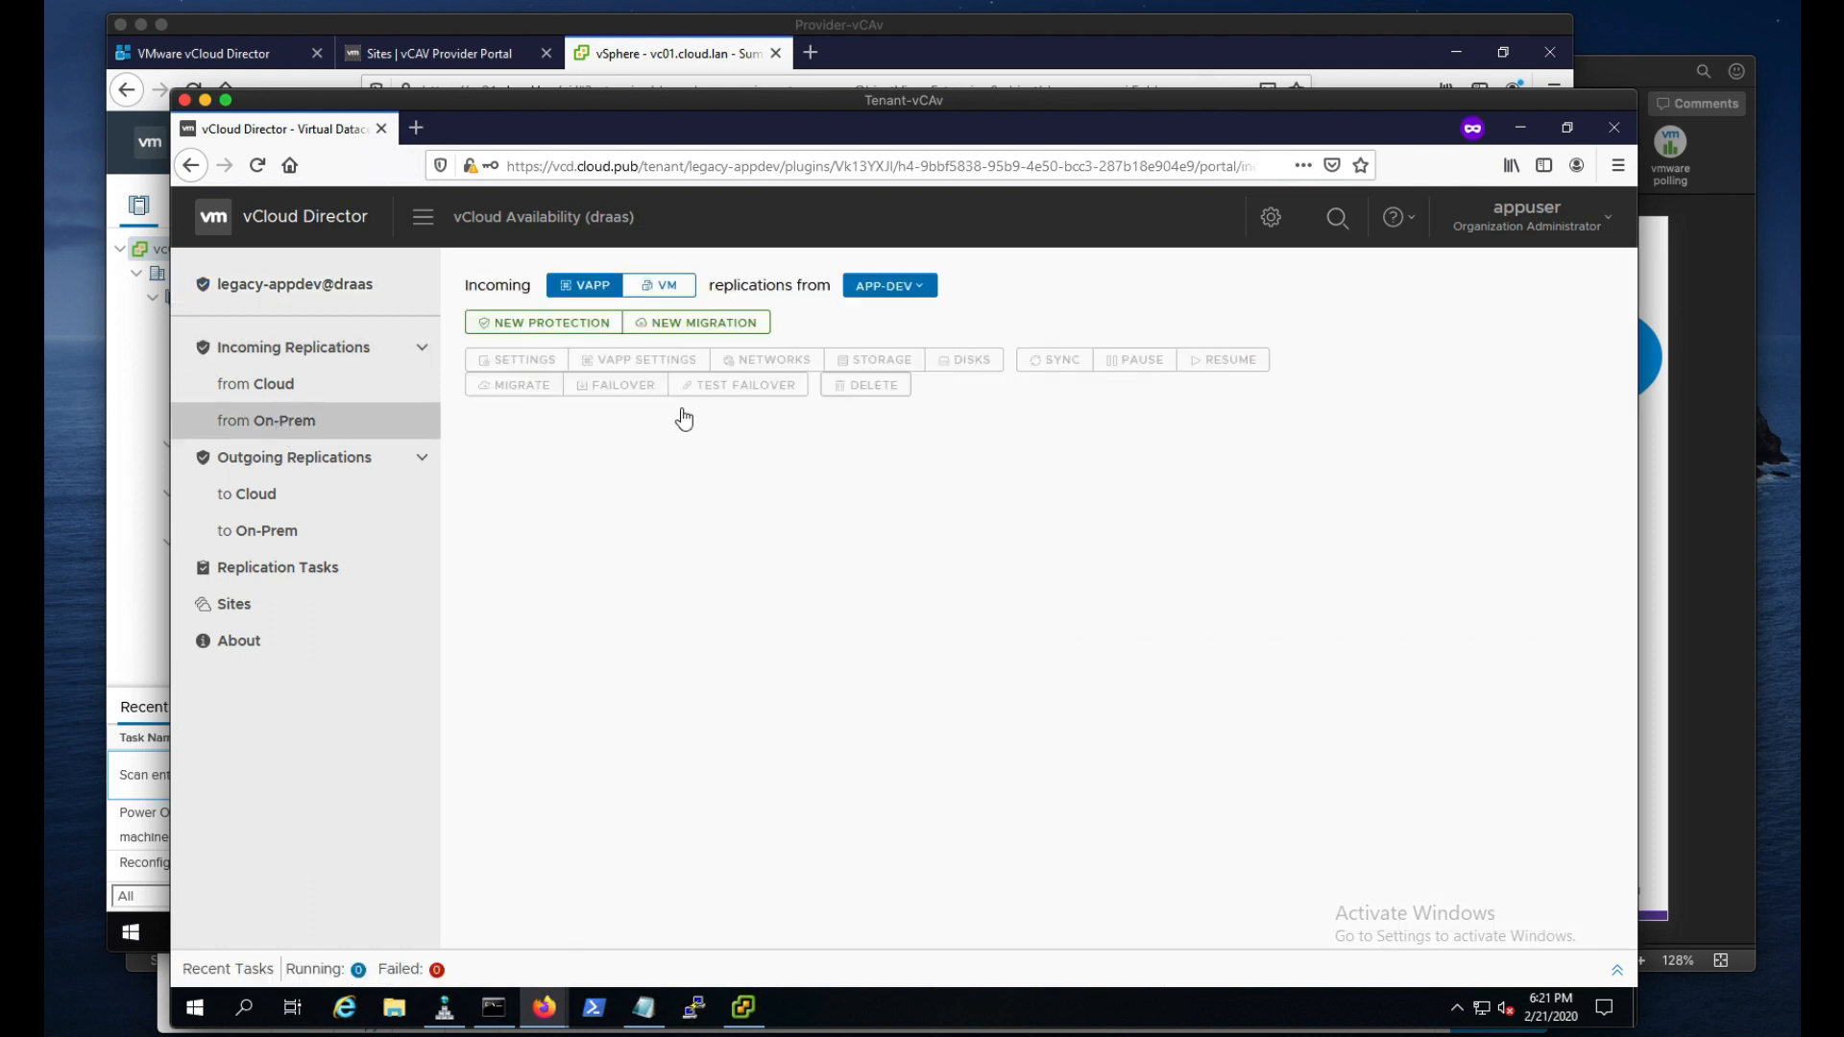
click(732, 480)
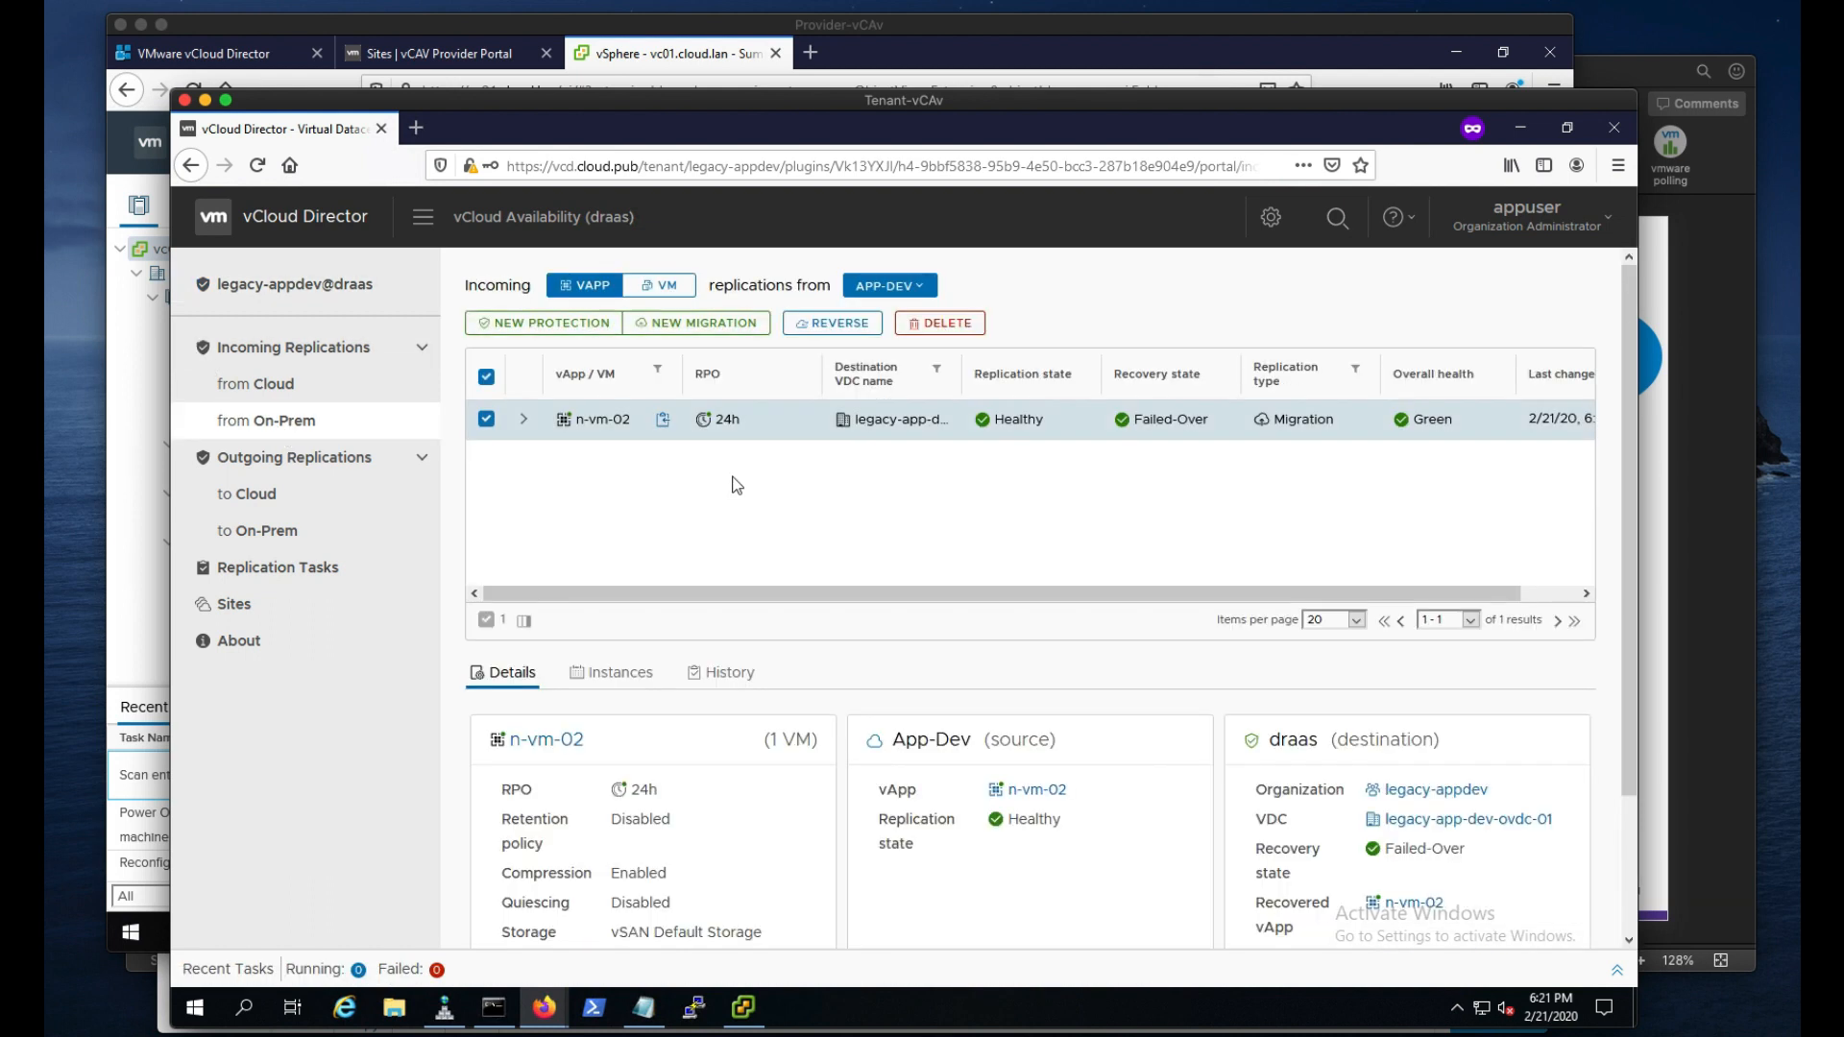